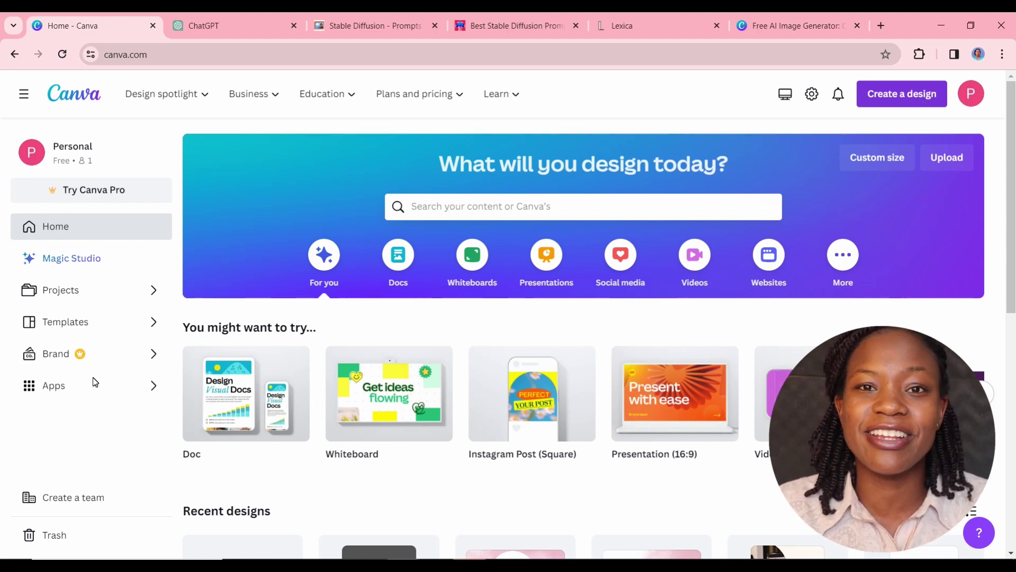
- Search Canva's apps collection for Magic Media
{"action": "left_click", "coordinate": [59, 389]}
{"action": "type", "text": "magic media"}
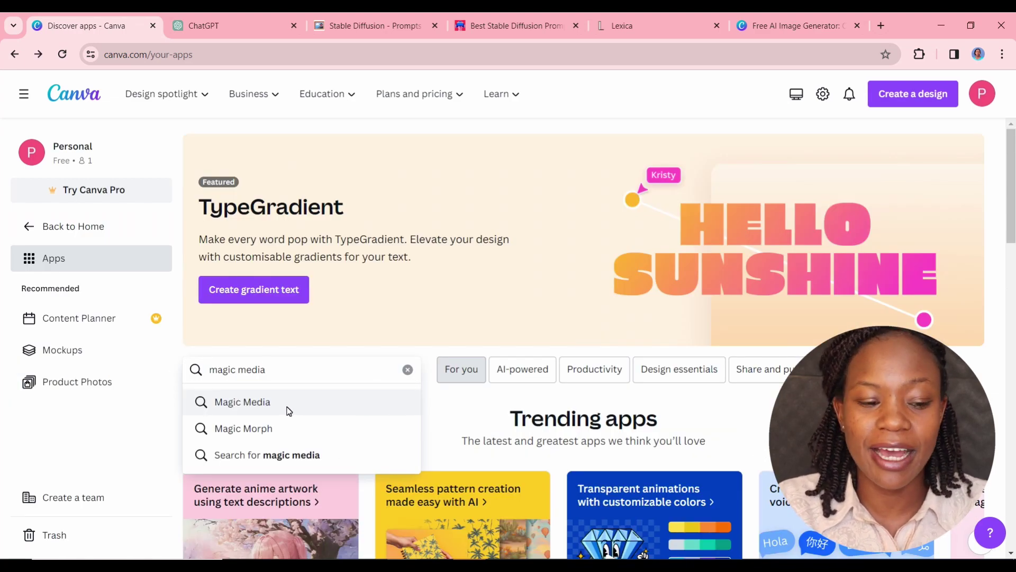
{"action": "left_click", "coordinate": [288, 408]}
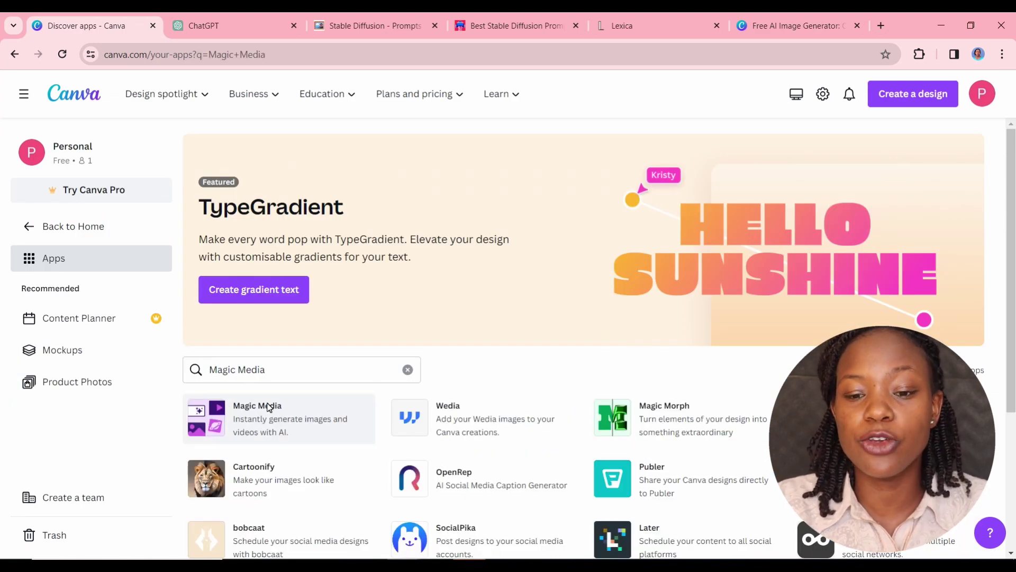
- Create a new blank Instagram Post (Square) design
{"action": "left_click", "coordinate": [931, 93]}
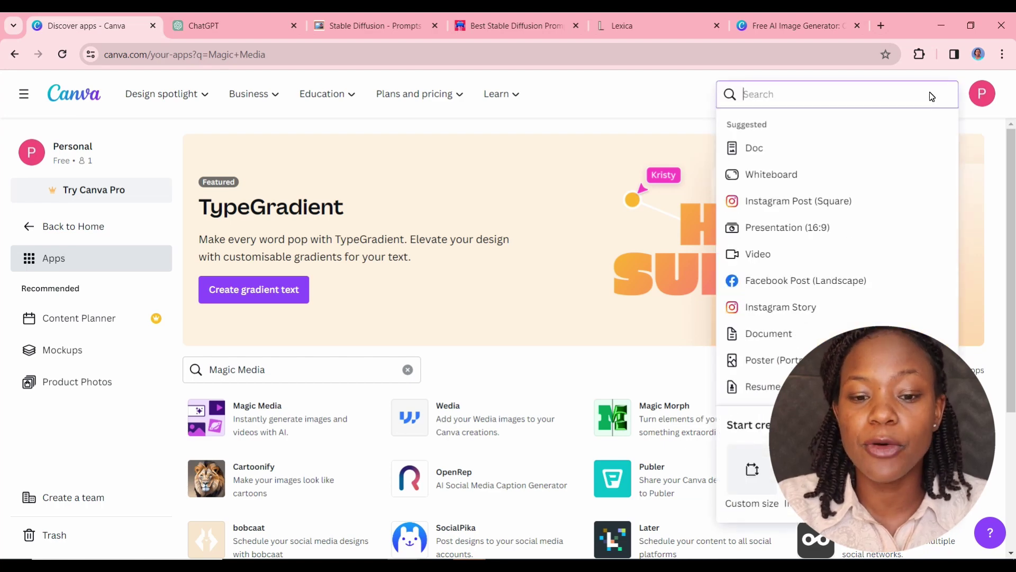
{"action": "left_click", "coordinate": [803, 203]}
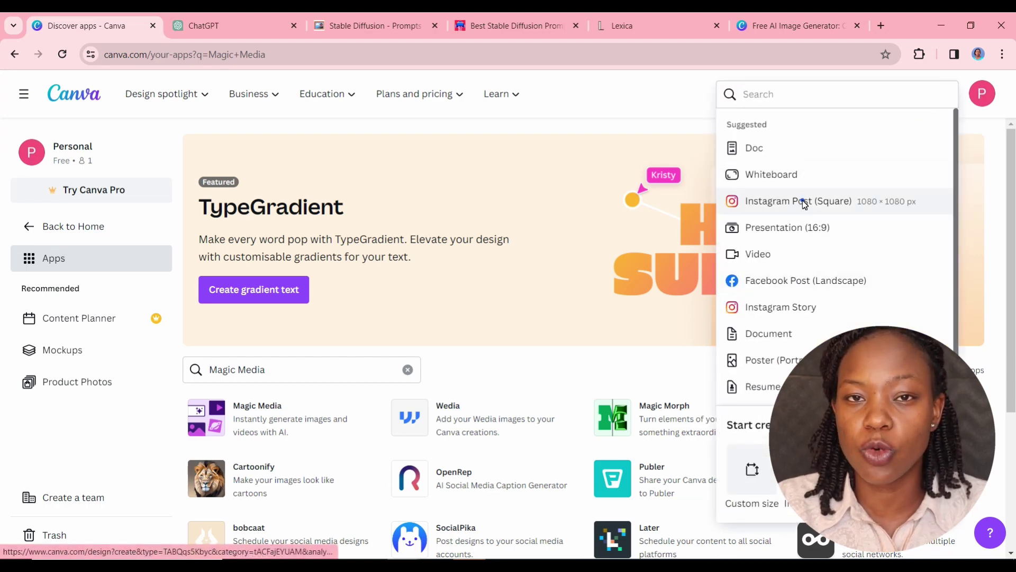
{"action": "left_click", "coordinate": [803, 203]}
- Find the Magic Media app inside the new design and open it
{"action": "left_click", "coordinate": [159, 135]}
{"action": "type", "text": "Magic Media"}
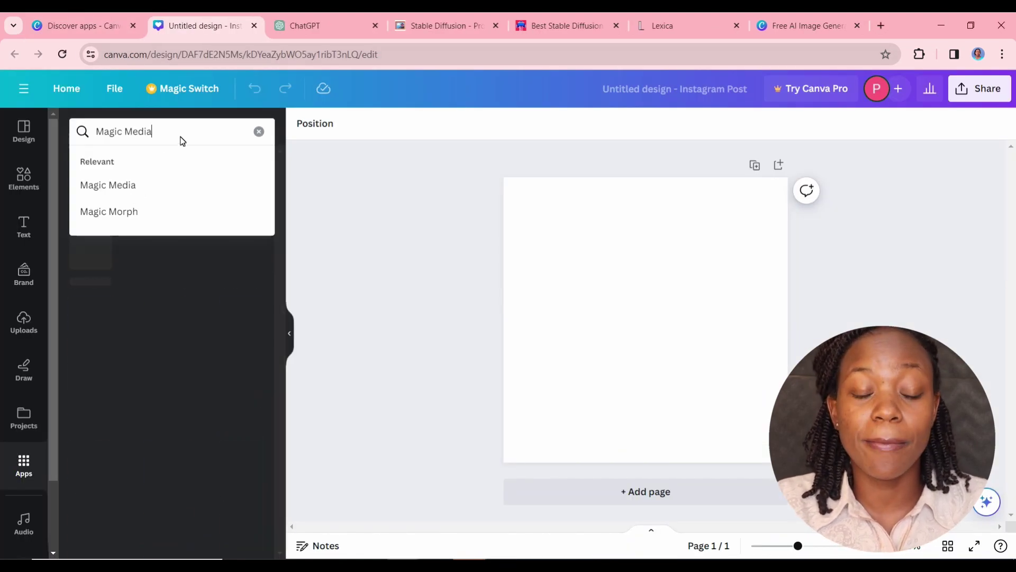
{"action": "key", "text": "Return"}
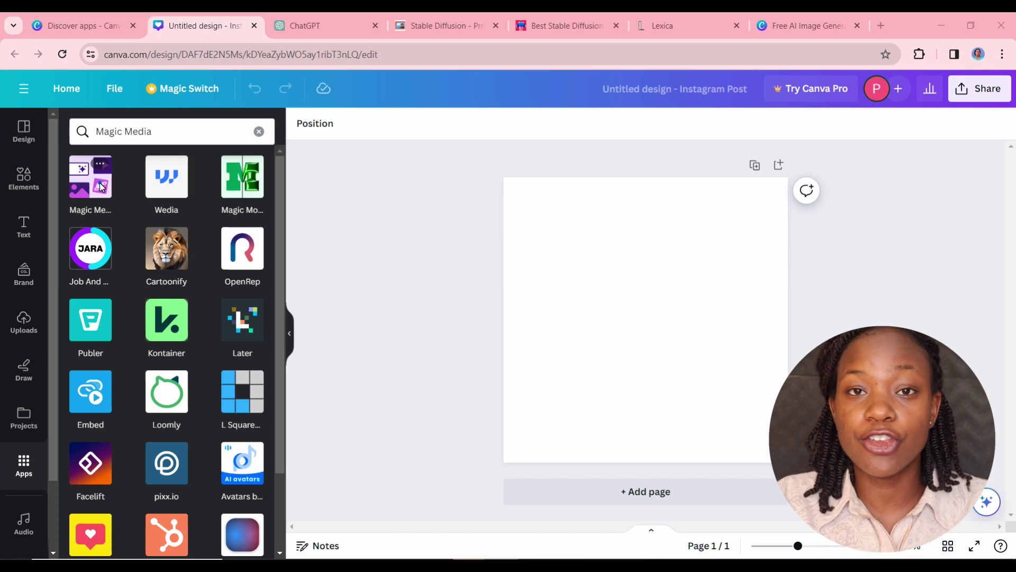
{"action": "left_click", "coordinate": [101, 185]}
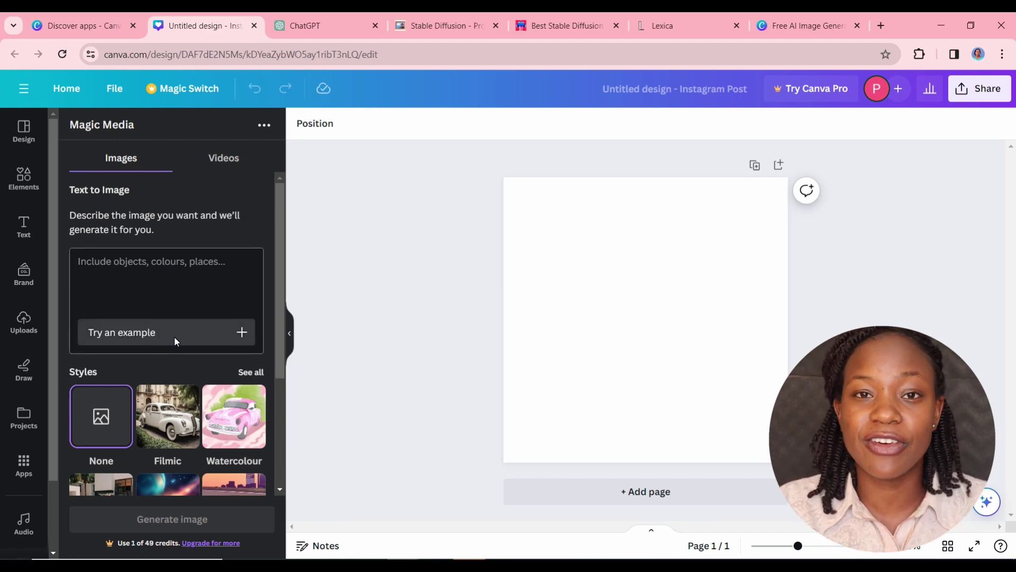
- Fill in an example prompt and examine the available styles and aspect ratios for text-to-image generation
{"action": "left_click", "coordinate": [216, 331]}
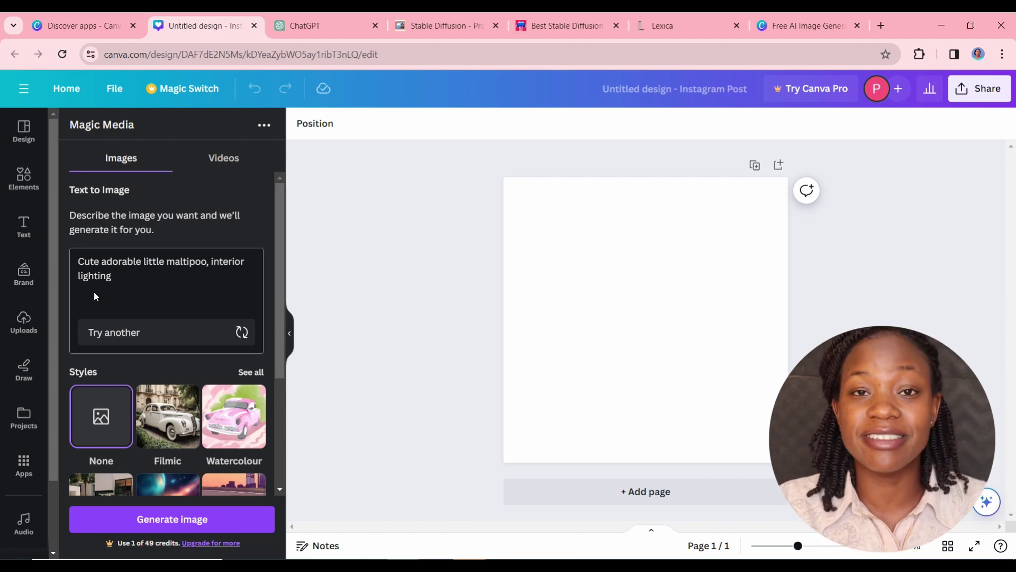
{"action": "scroll", "coordinate": [133, 299], "scroll_direction": "down", "scroll_amount": 2}
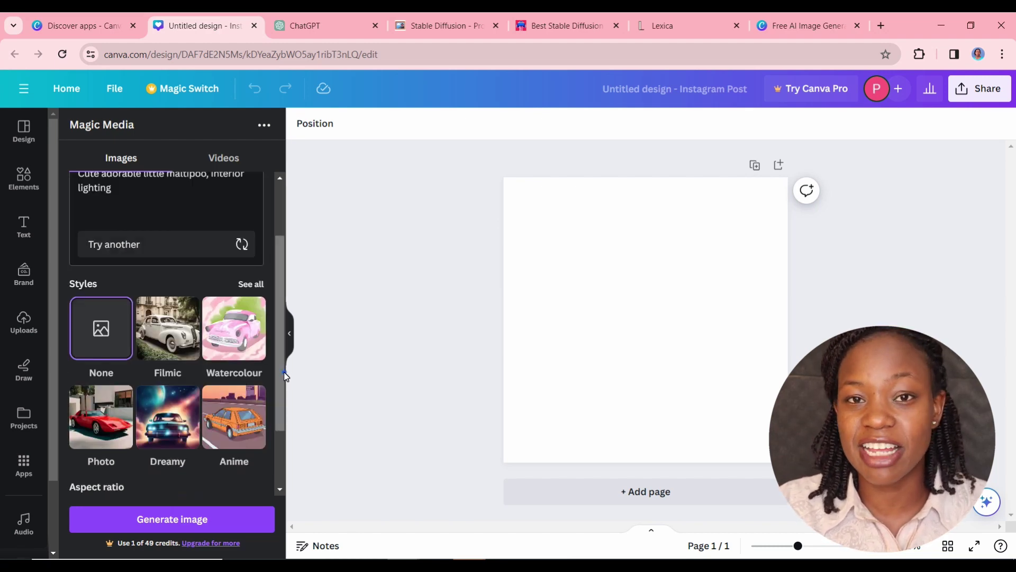
{"action": "right_click", "coordinate": [282, 309]}
{"action": "left_click", "coordinate": [282, 309]}
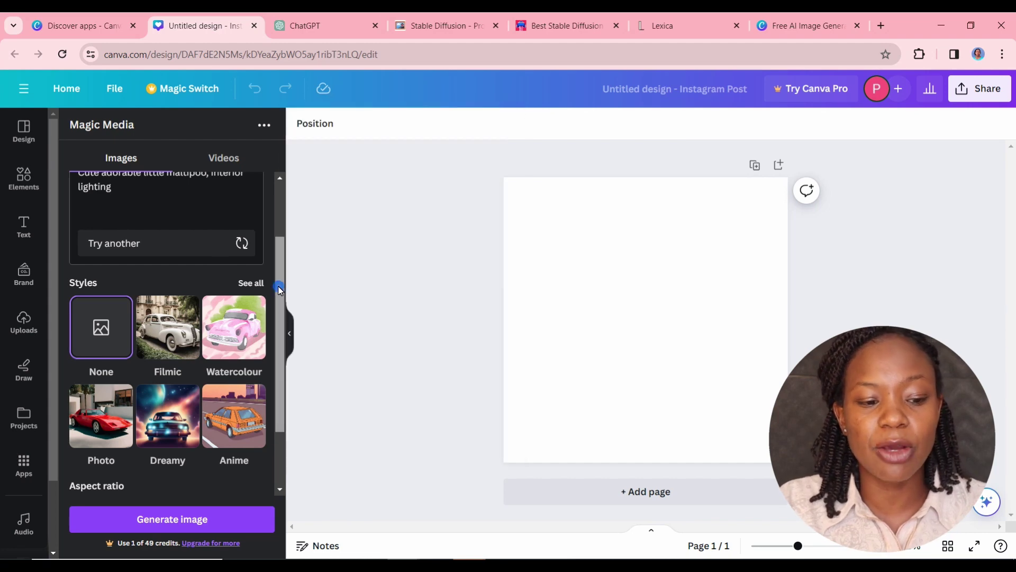
{"action": "left_click_drag", "start_coordinate": [278, 286], "coordinate": [291, 349]}
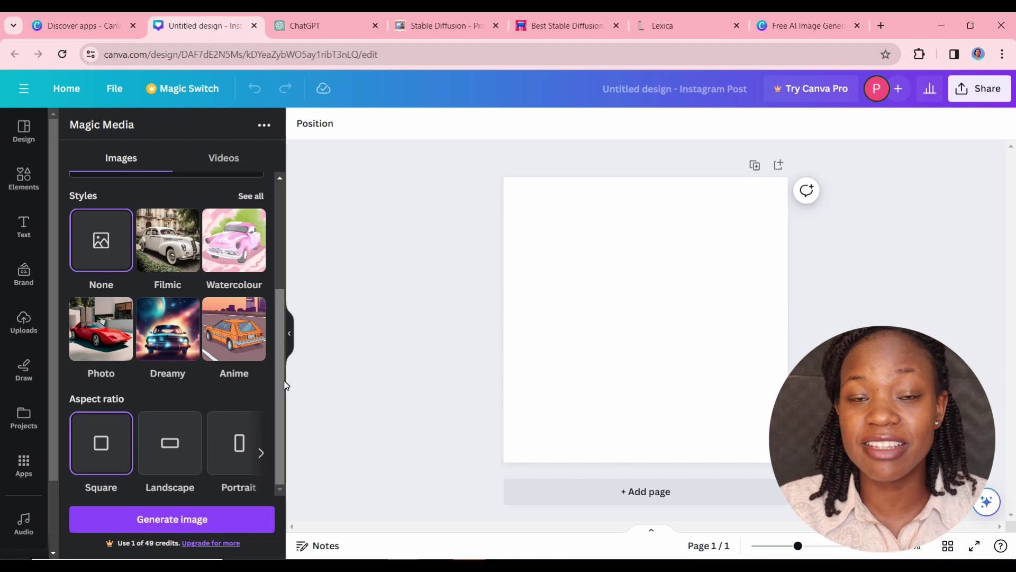
{"action": "left_click", "coordinate": [75, 449]}
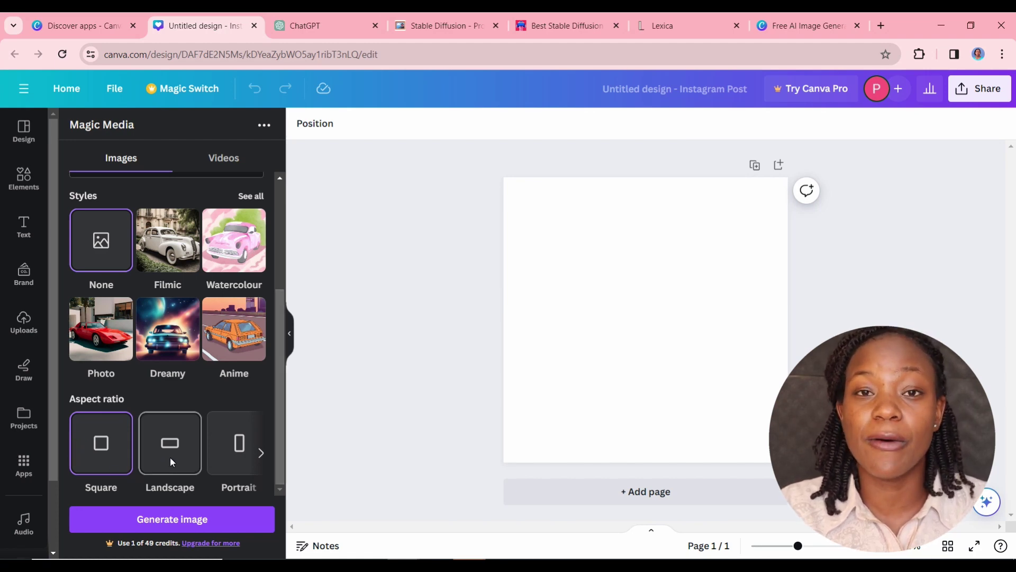
{"action": "scroll", "coordinate": [220, 265], "scroll_direction": "up", "scroll_amount": 4}
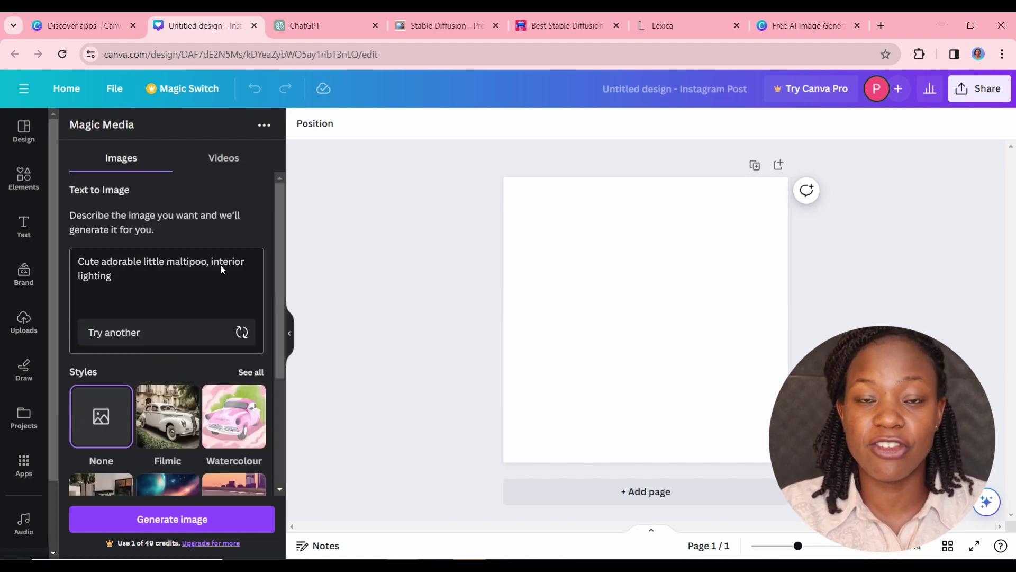
- Cycle through the example prompts until the description reads "A rocket launching at sunset"
{"action": "left_click", "coordinate": [242, 333]}
{"action": "left_click", "coordinate": [242, 333]}
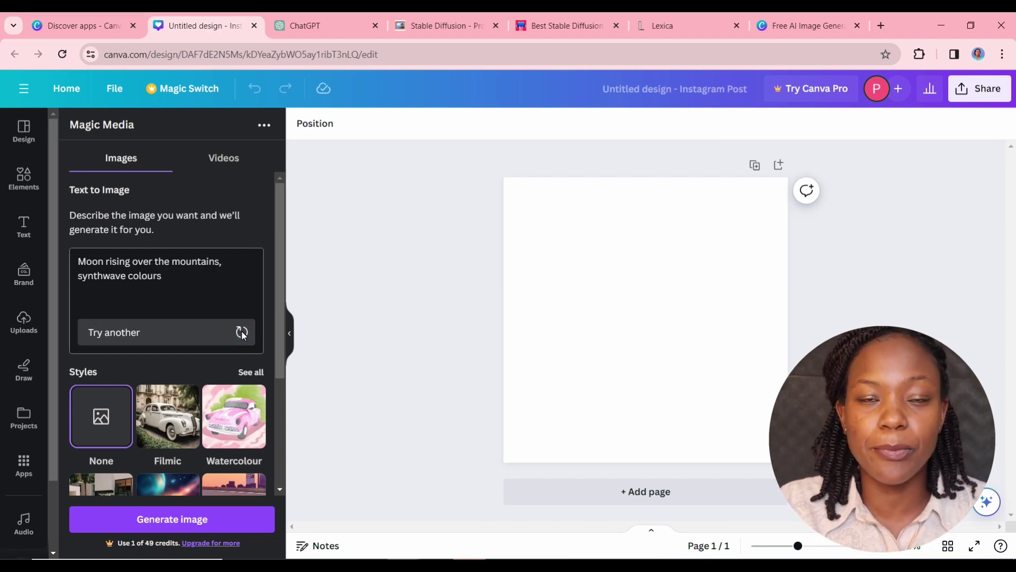
{"action": "left_click", "coordinate": [242, 333]}
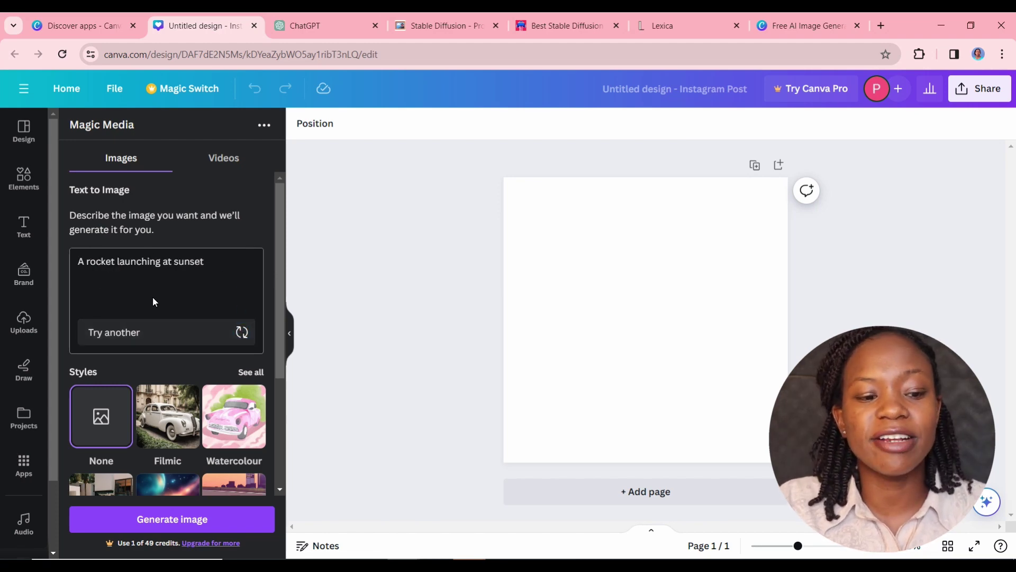
- Generate images from the rocket prompt in the Dreamy style with the Square aspect ratio
{"action": "scroll", "coordinate": [206, 300], "scroll_direction": "down", "scroll_amount": 3}
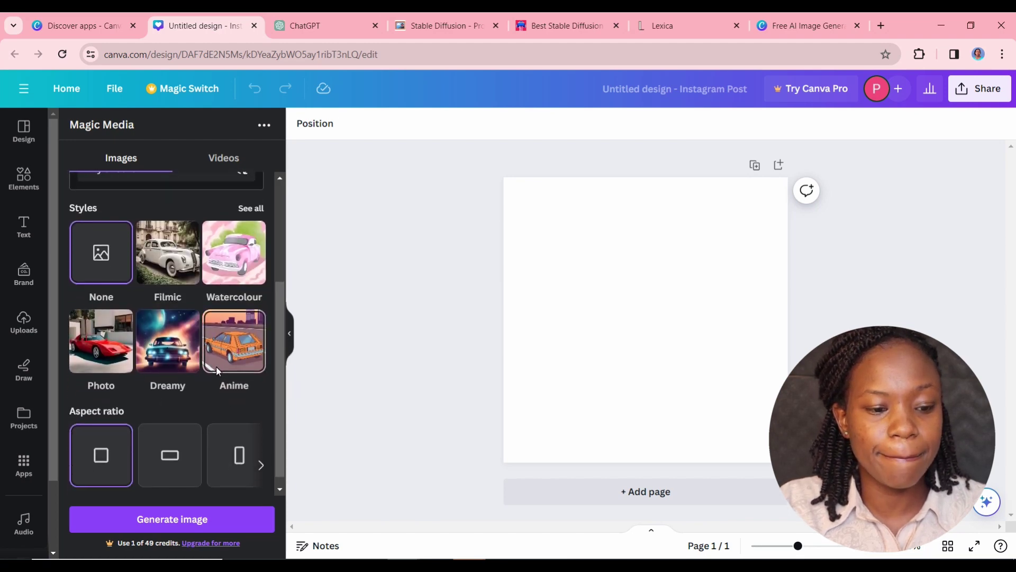
{"action": "left_click", "coordinate": [170, 346]}
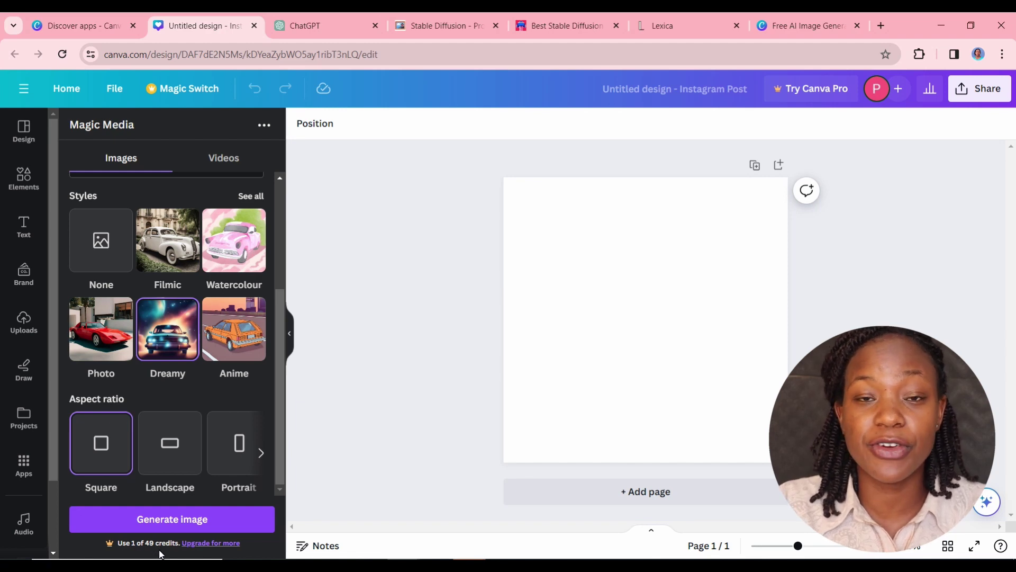
{"action": "left_click", "coordinate": [176, 518]}
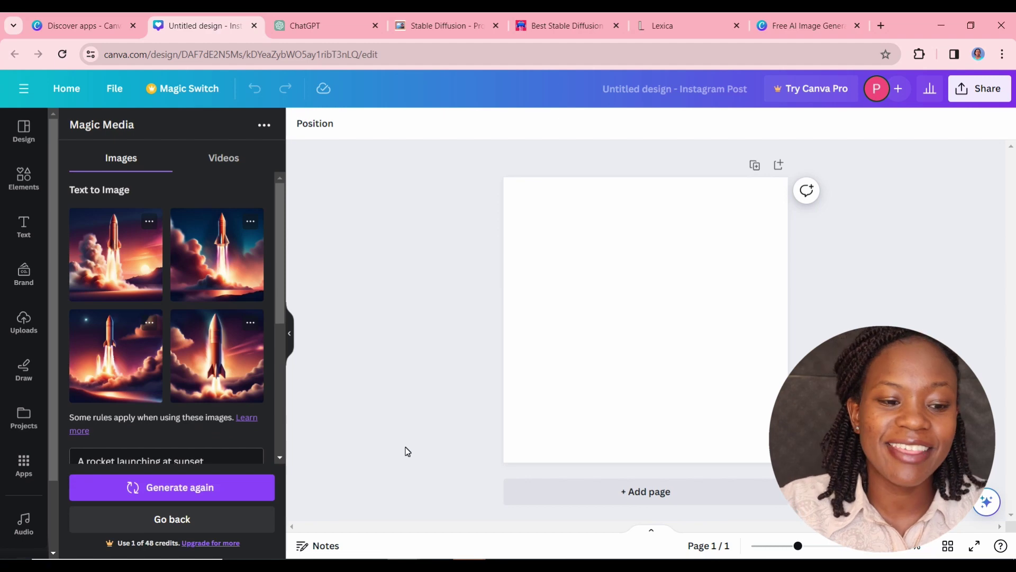
- Place the generated rocket image with the blue sky on the page and delete it again
{"action": "left_click", "coordinate": [231, 259]}
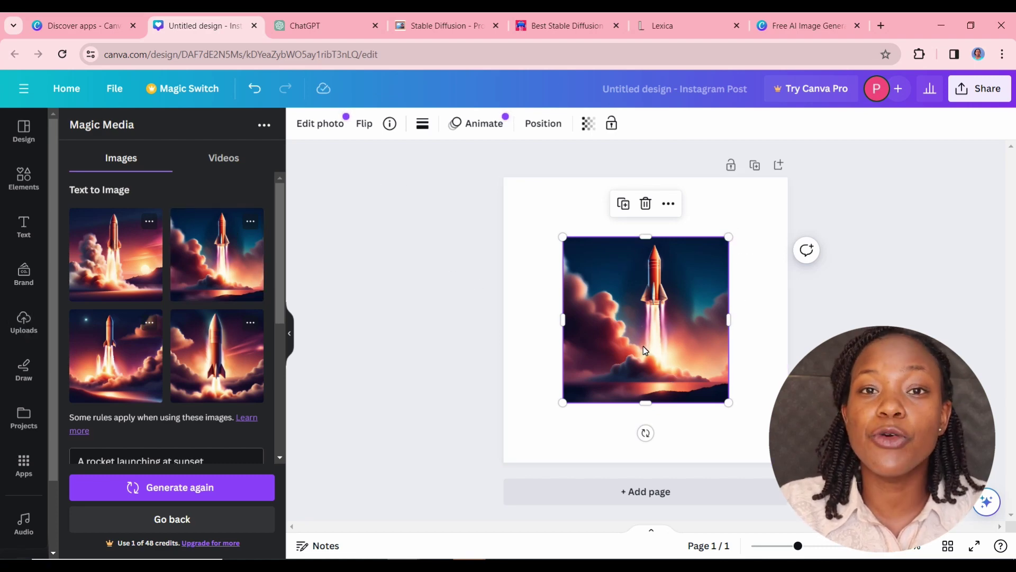
{"action": "key", "text": "Delete"}
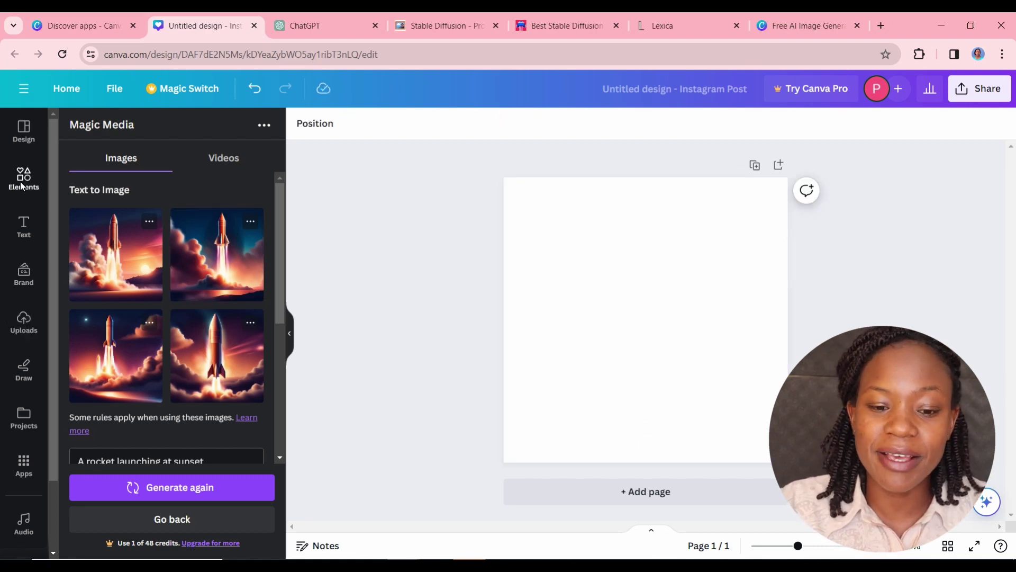
- Find elements for "Frame", add the square frame to the page and enlarge it to fill the whole page
{"action": "left_click", "coordinate": [42, 169]}
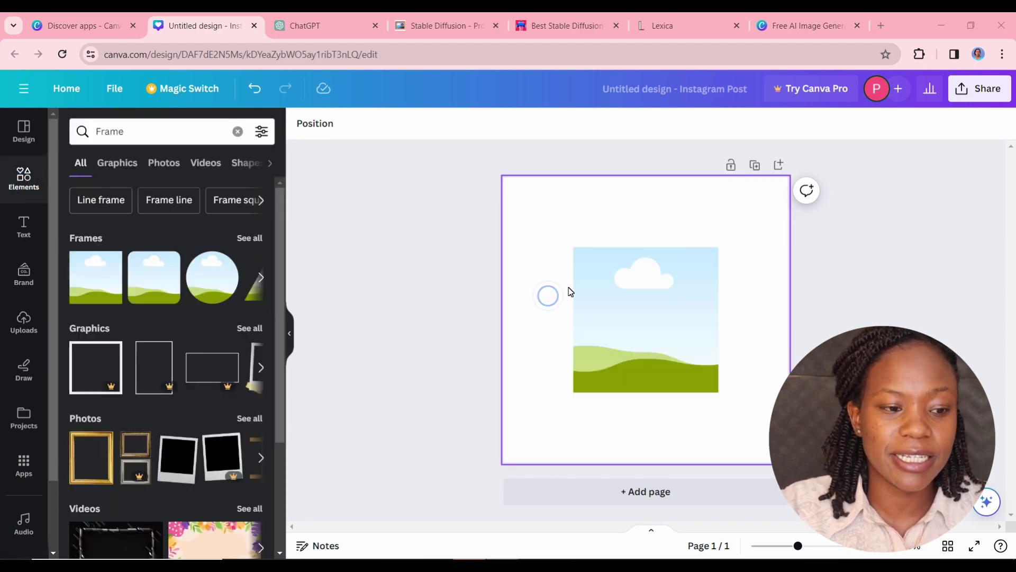
{"action": "left_click", "coordinate": [593, 288]}
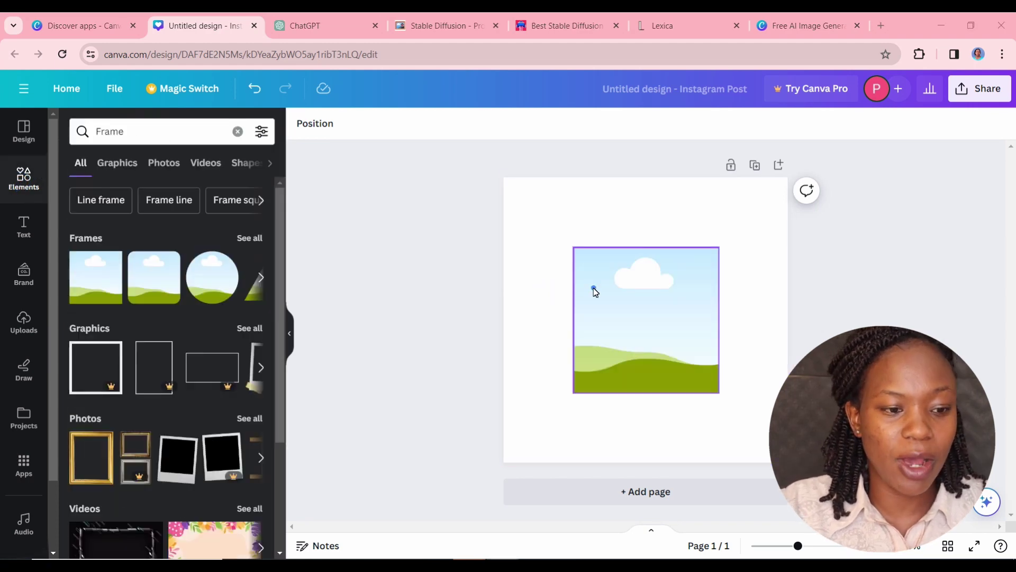
{"action": "left_click_drag", "start_coordinate": [574, 248], "coordinate": [483, 157]}
- Return to the Magic Media results and place the blue-sky rocket image into the full-page frame
{"action": "left_click", "coordinate": [24, 466]}
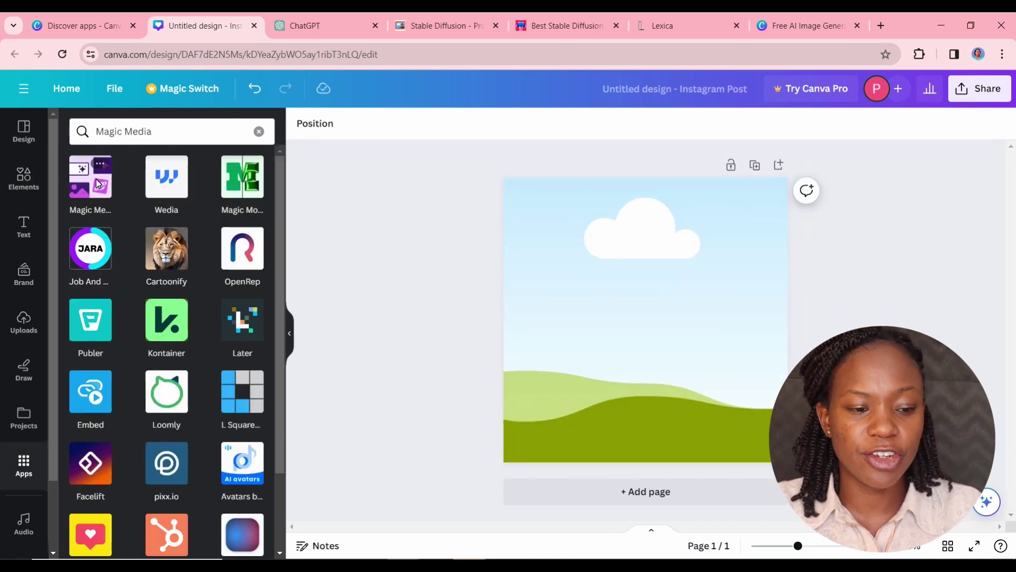
{"action": "left_click", "coordinate": [97, 182]}
{"action": "left_click", "coordinate": [217, 254]}
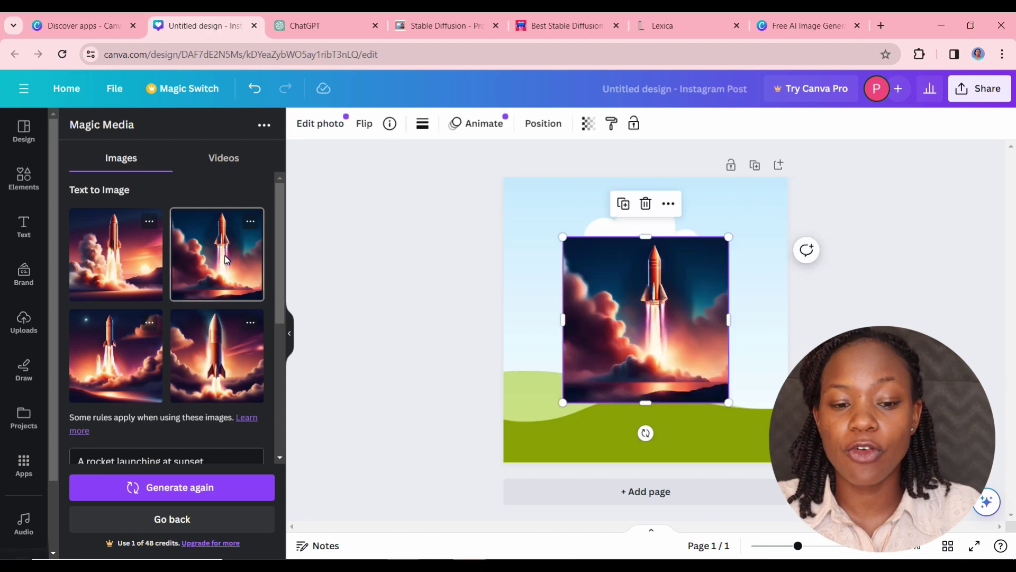
{"action": "left_click_drag", "start_coordinate": [656, 310], "coordinate": [635, 299]}
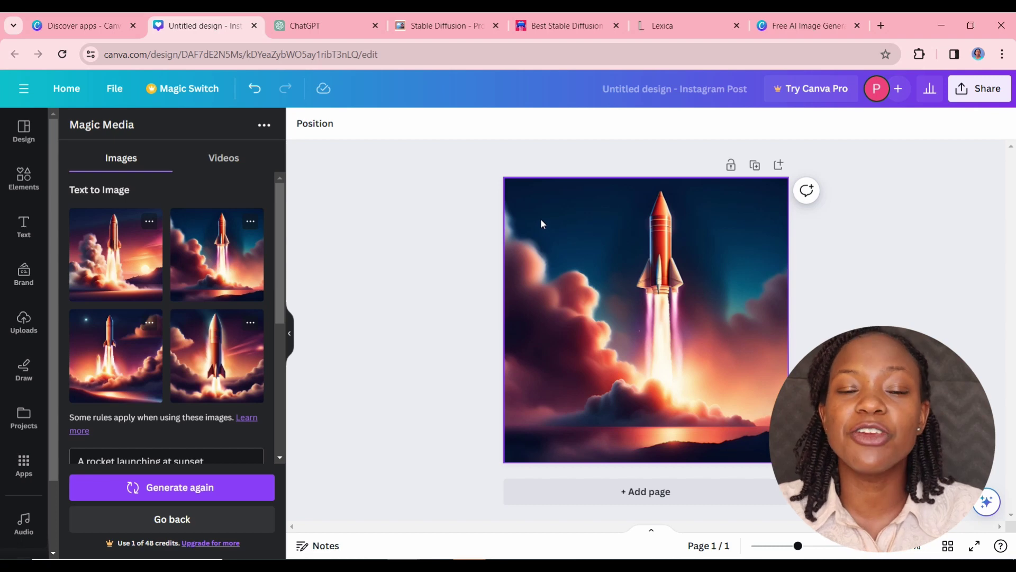
- Switch to the Stable Diffusion prompts page and examine its example prompts, negative prompts and parameters
{"action": "left_click", "coordinate": [314, 30]}
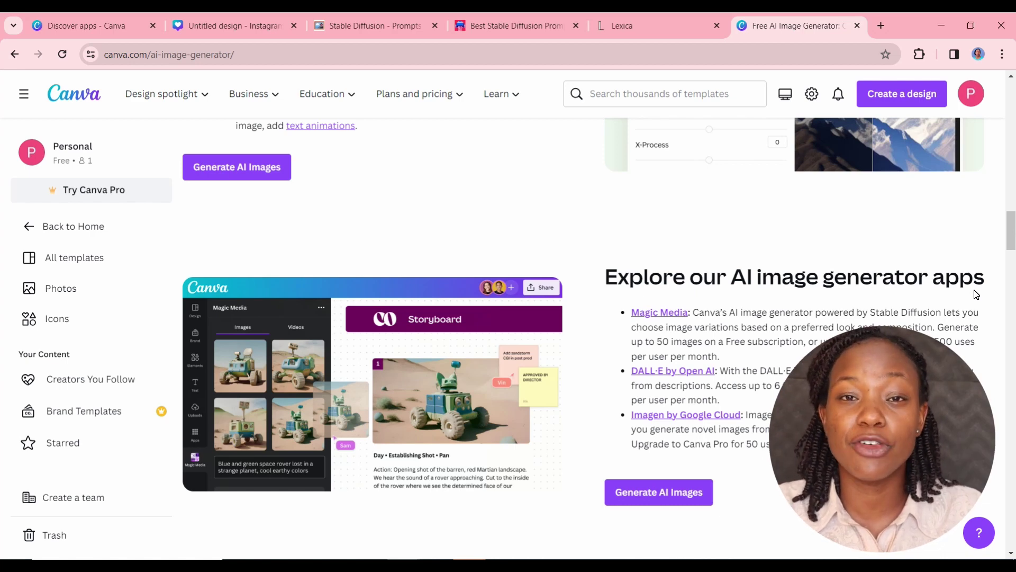
{"action": "left_click", "coordinate": [370, 25]}
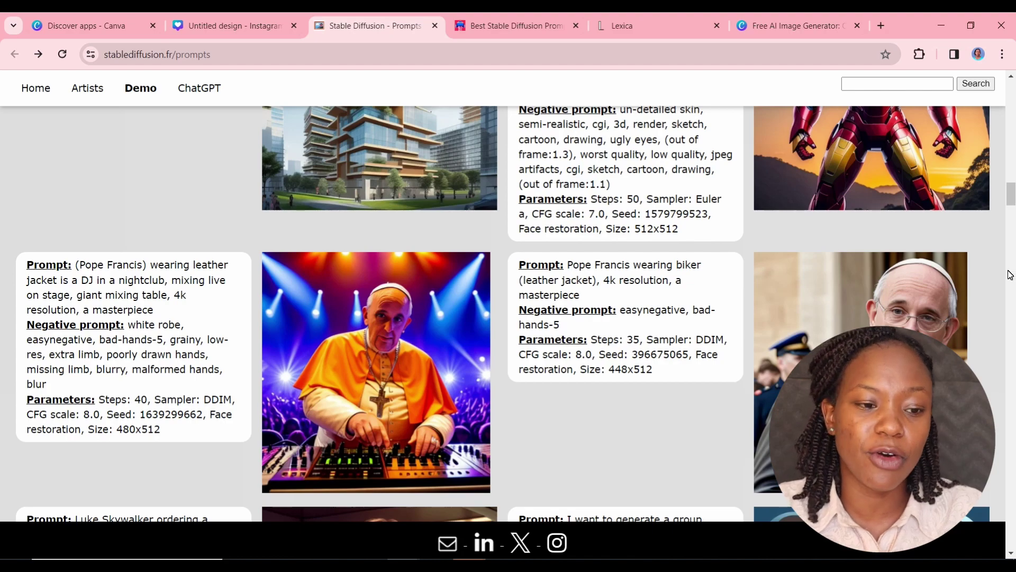
{"action": "left_click_drag", "start_coordinate": [1013, 139], "coordinate": [1012, 78]}
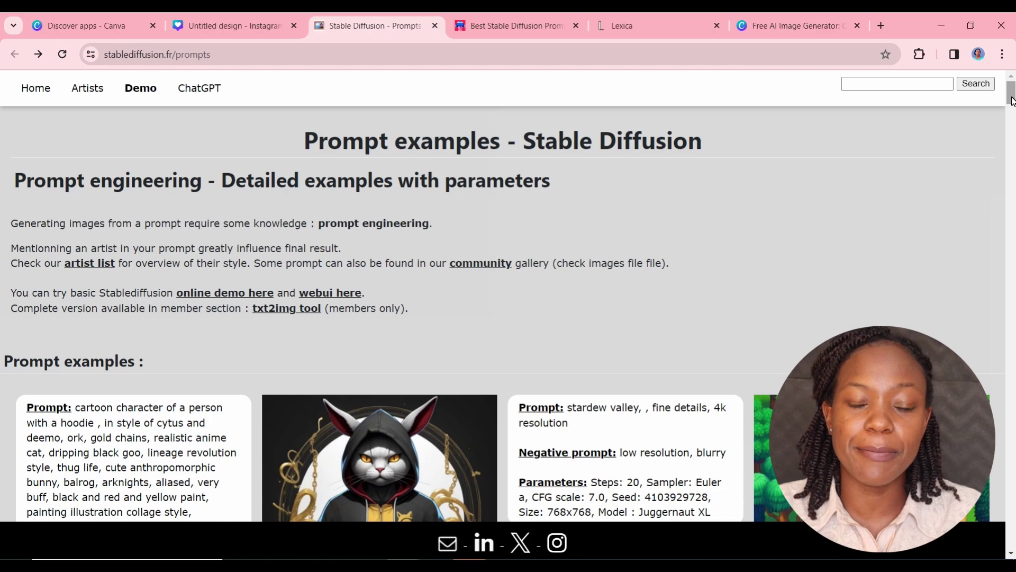
{"action": "left_click_drag", "start_coordinate": [1012, 100], "coordinate": [1013, 244]}
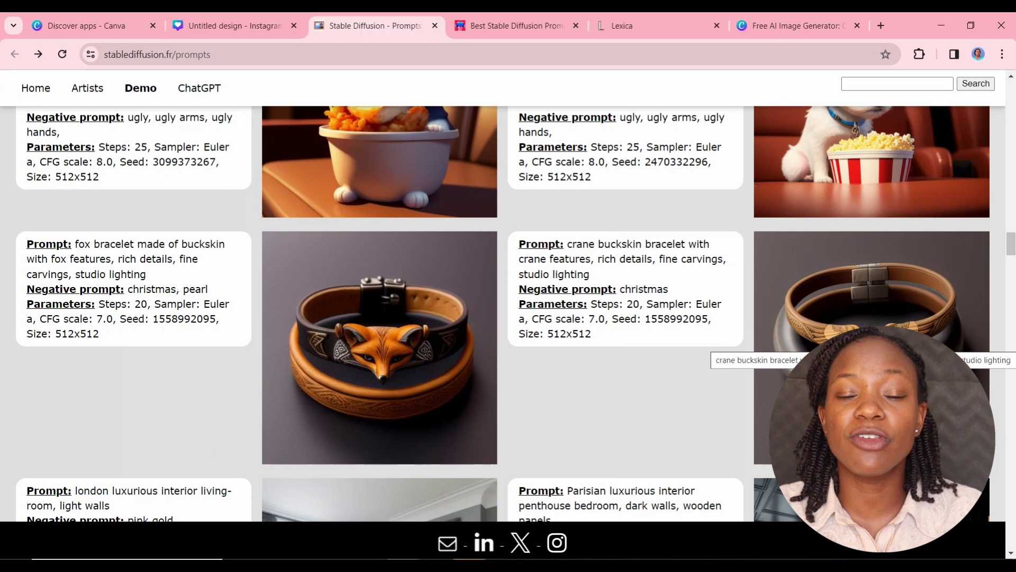
{"action": "left_click", "coordinate": [974, 261]}
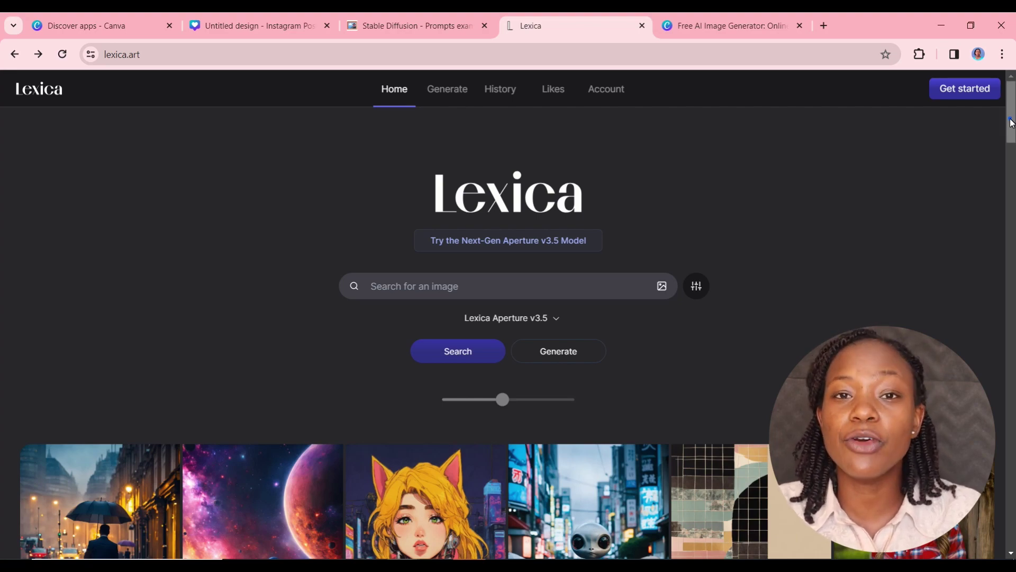
- Look through the gallery of AI-generated images on the Lexica home page and return to its search area
{"action": "scroll", "coordinate": [1013, 150], "scroll_direction": "down", "scroll_amount": 5}
{"action": "scroll", "coordinate": [507, 318], "scroll_direction": "down", "scroll_amount": 5}
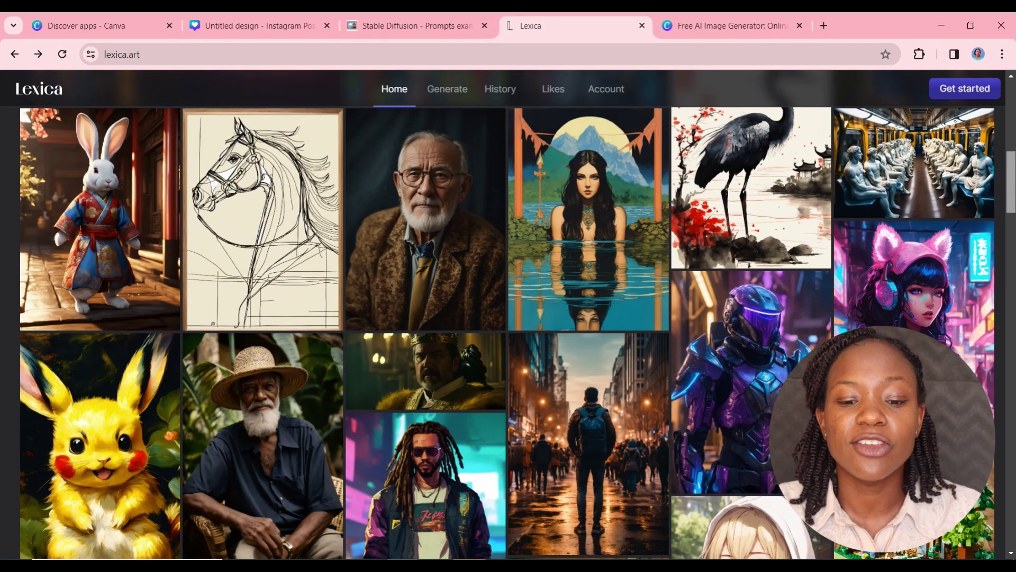
{"action": "scroll", "coordinate": [507, 318], "scroll_direction": "down", "scroll_amount": 1}
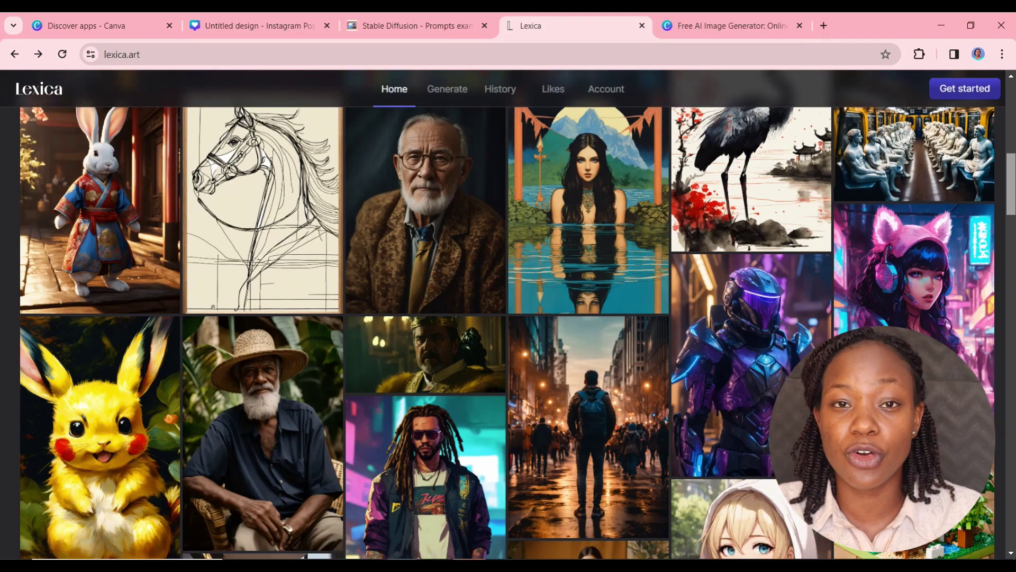
{"action": "scroll", "coordinate": [507, 318], "scroll_direction": "down", "scroll_amount": 2}
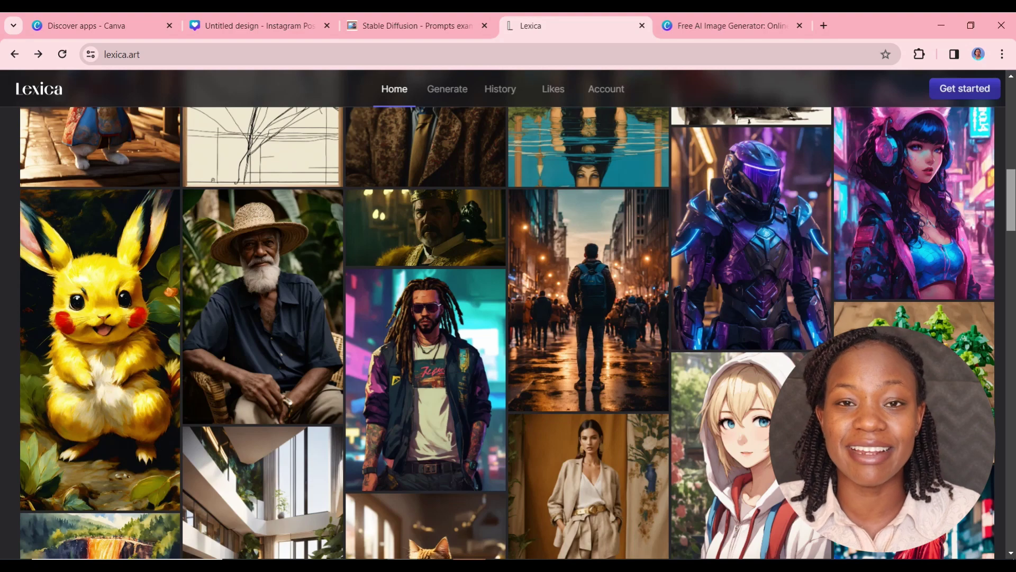
{"action": "left_click_drag", "start_coordinate": [1011, 200], "coordinate": [1012, 117]}
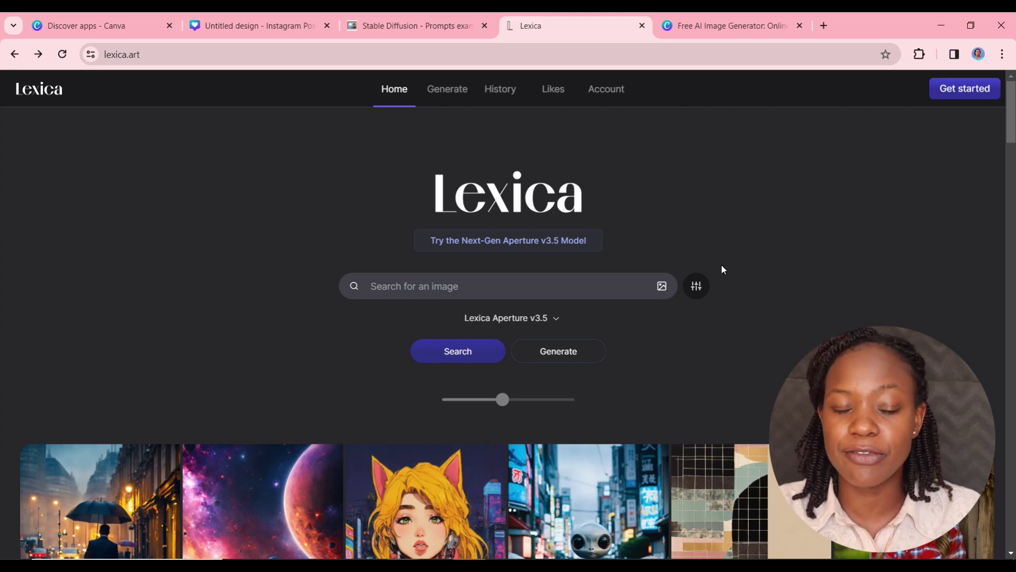
- Switch the Lexica model to Lexica Aperture v2 and browse its gallery of generated images
{"action": "left_click", "coordinate": [556, 320]}
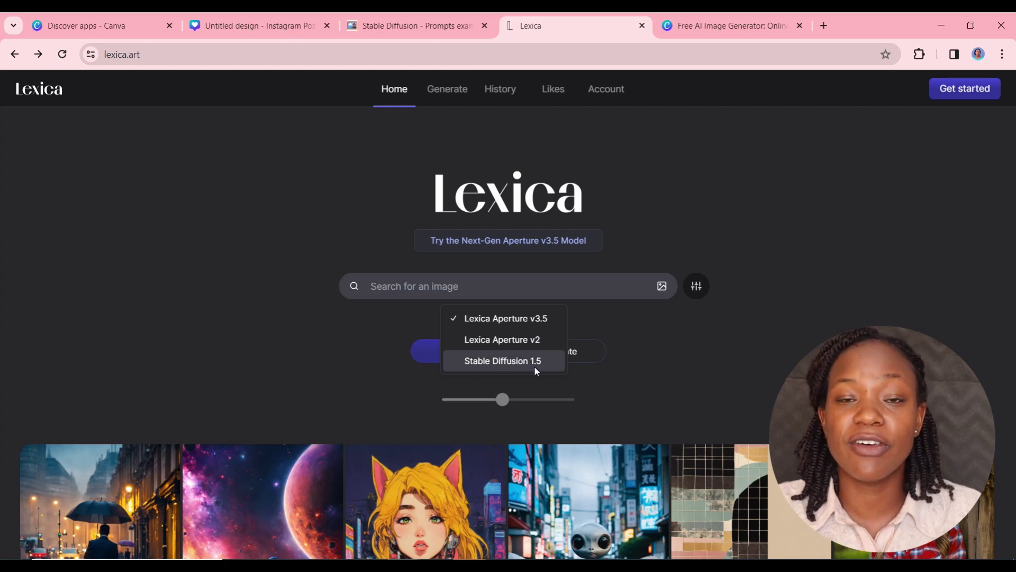
{"action": "left_click", "coordinate": [492, 341]}
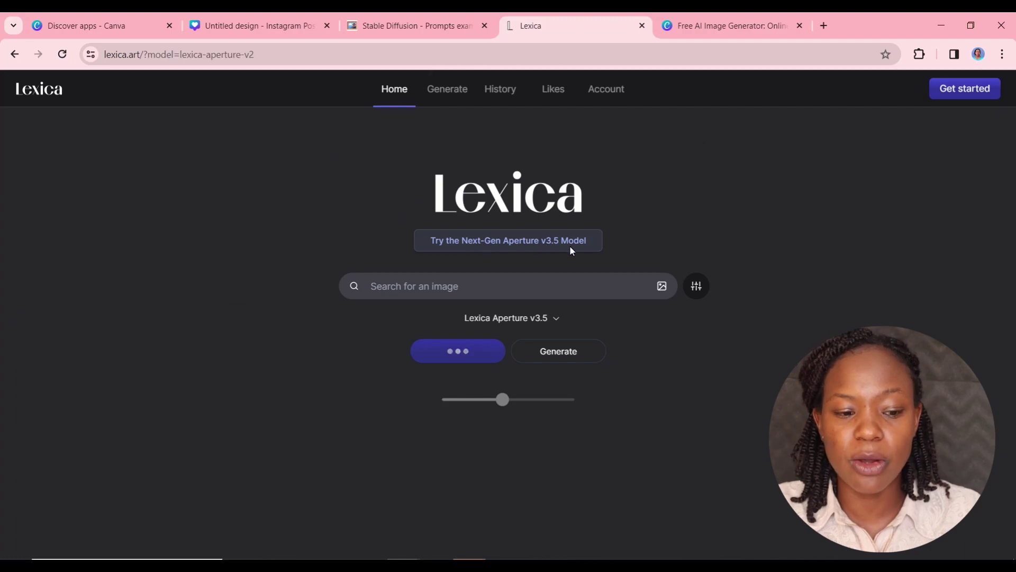
{"action": "scroll", "coordinate": [569, 245], "scroll_direction": "down", "scroll_amount": 4}
{"action": "scroll", "coordinate": [509, 318], "scroll_direction": "down", "scroll_amount": 10}
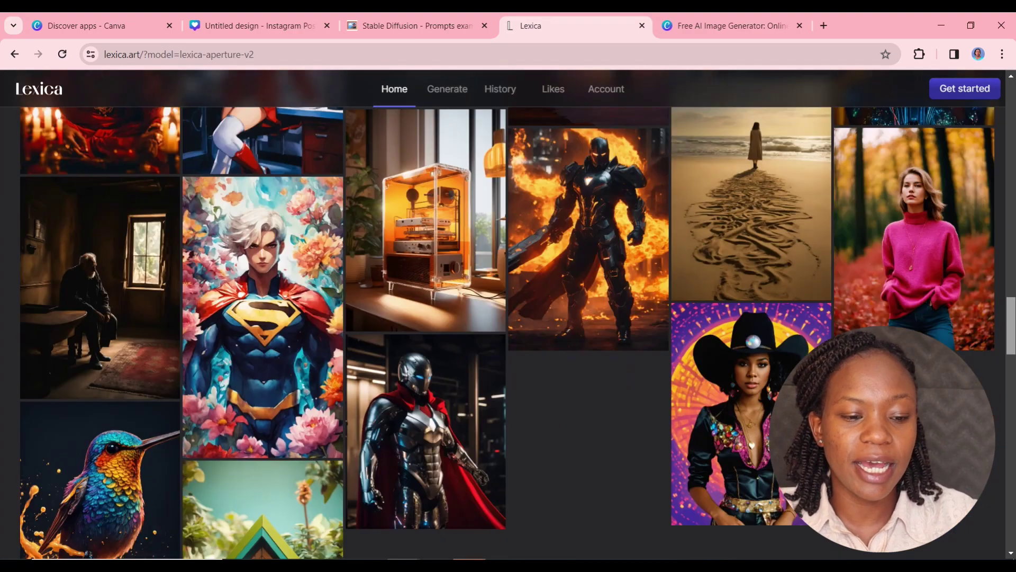
- Open the watercolor anime image of a superhero surrounded by flowers and copy its prompt
{"action": "scroll", "coordinate": [265, 318], "scroll_direction": "down", "scroll_amount": 1}
{"action": "left_click", "coordinate": [265, 317]}
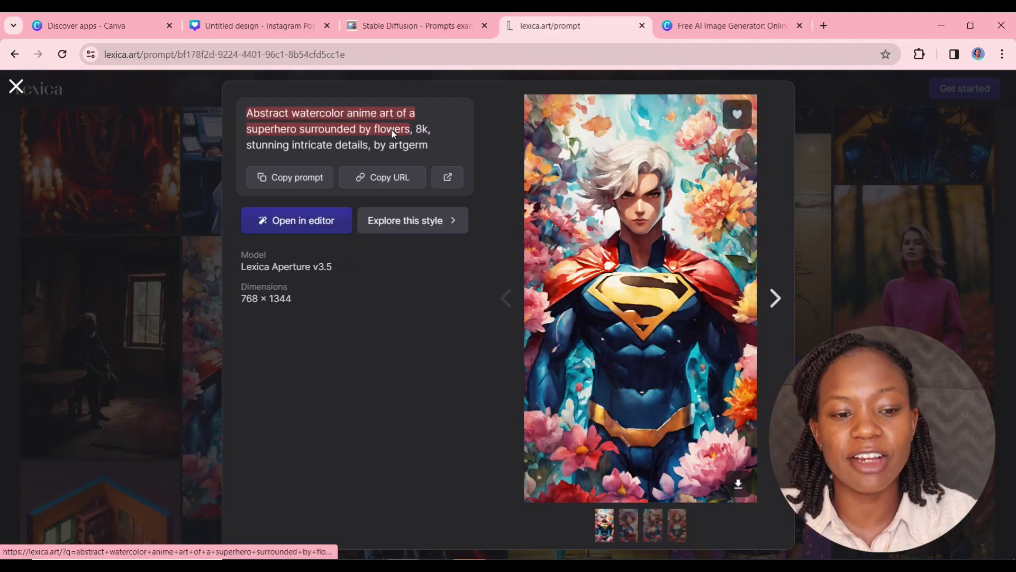
{"action": "left_click", "coordinate": [299, 177]}
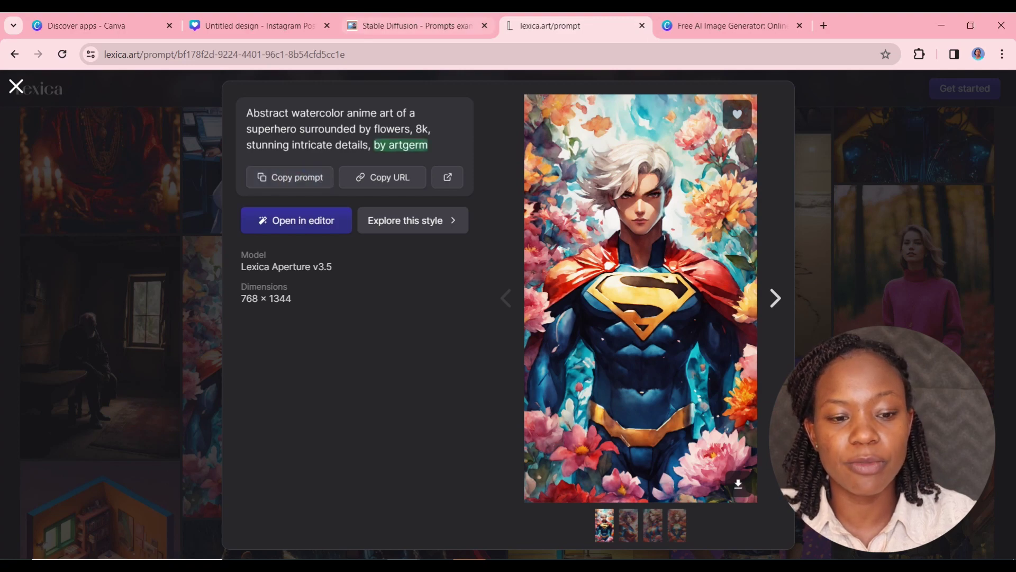
- Return to the Canva design, go back to the Magic Media prompt form and paste in the copied superhero prompt
{"action": "left_click", "coordinate": [252, 26]}
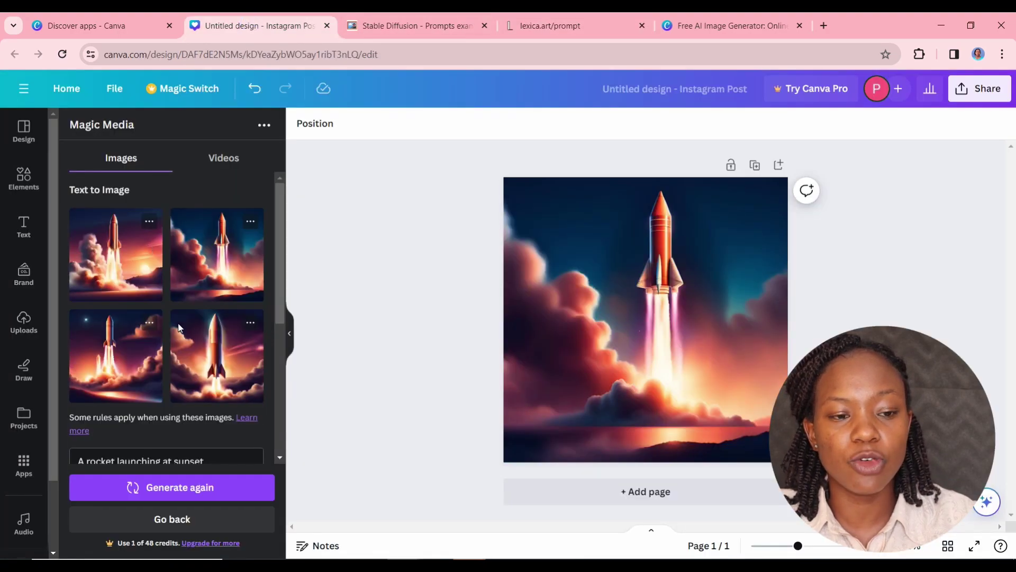
{"action": "left_click", "coordinate": [184, 520]}
{"action": "left_click", "coordinate": [131, 274]}
{"action": "key", "text": "ctrl+v"}
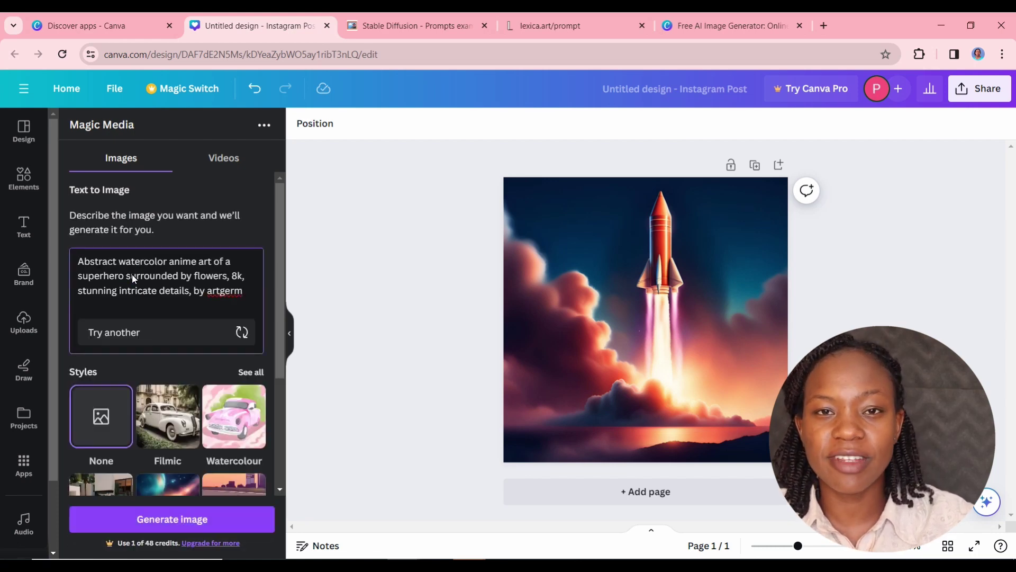
{"action": "left_click", "coordinate": [282, 281]}
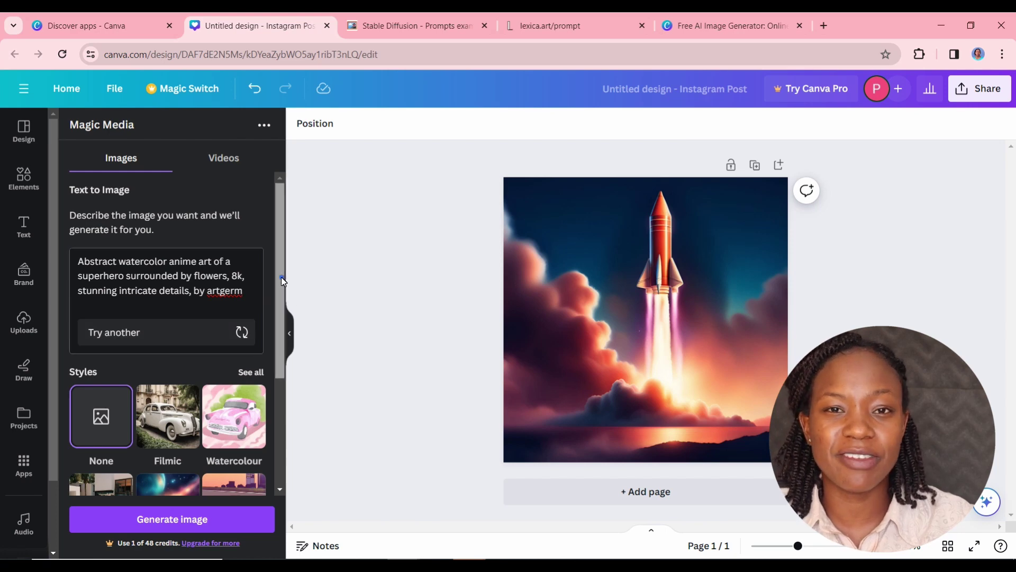
{"action": "scroll", "coordinate": [283, 281], "scroll_direction": "down", "scroll_amount": 1}
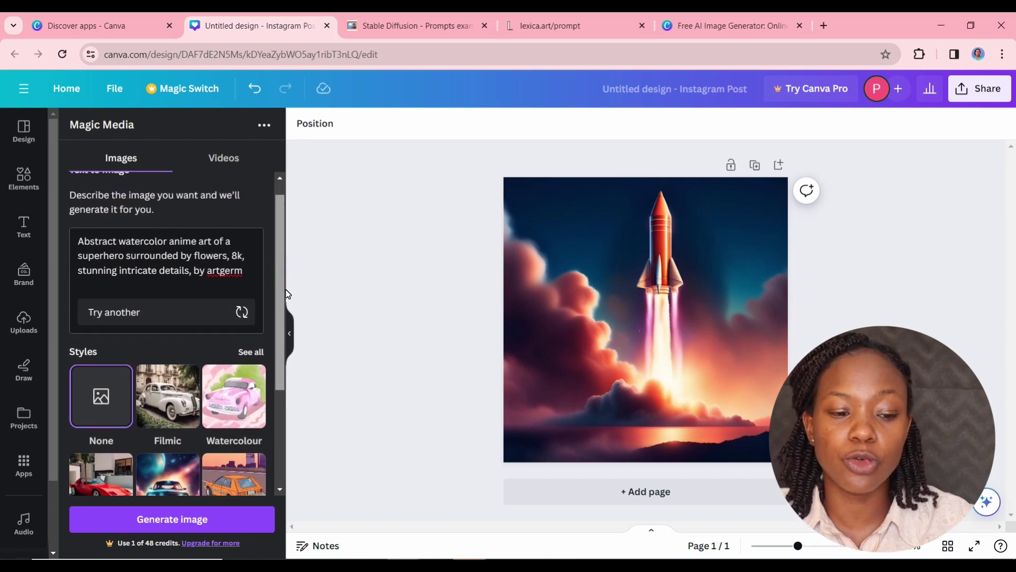
{"action": "scroll", "coordinate": [287, 294], "scroll_direction": "down", "scroll_amount": 3}
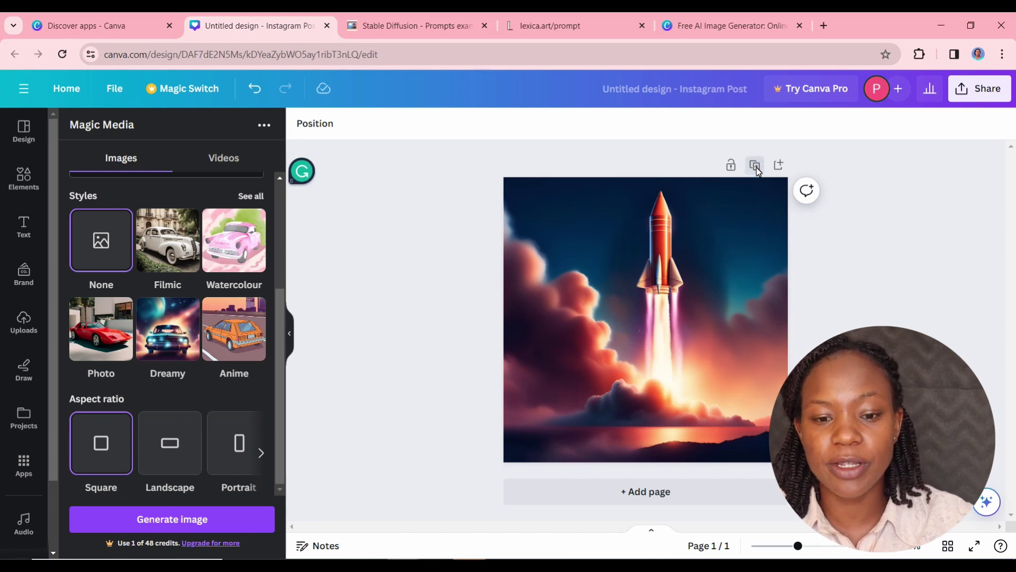
- Duplicate the rocket page and delete the rocket image from the frame on page 2
{"action": "left_click", "coordinate": [757, 167]}
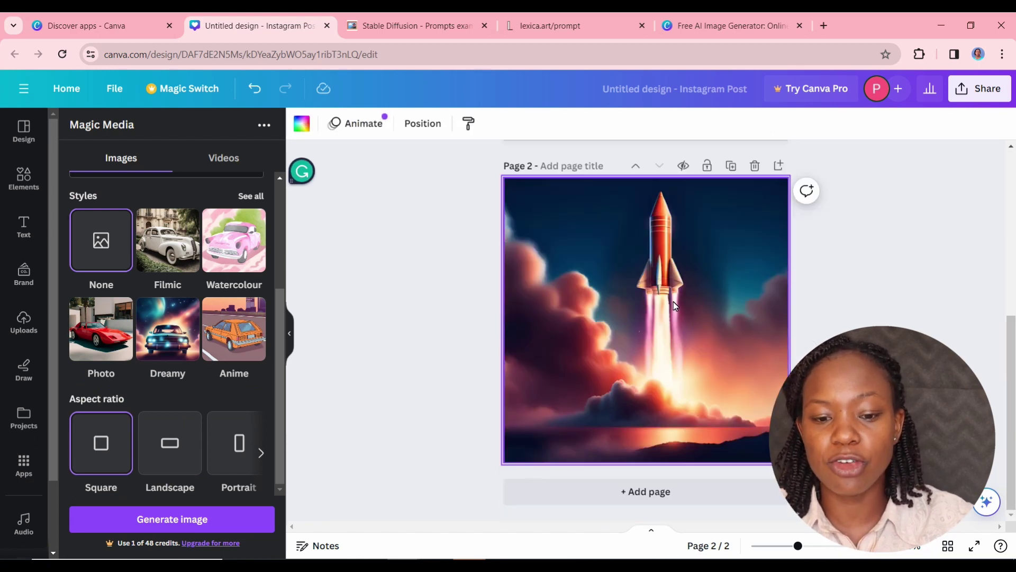
{"action": "left_click", "coordinate": [675, 301]}
{"action": "key", "text": "Delete"}
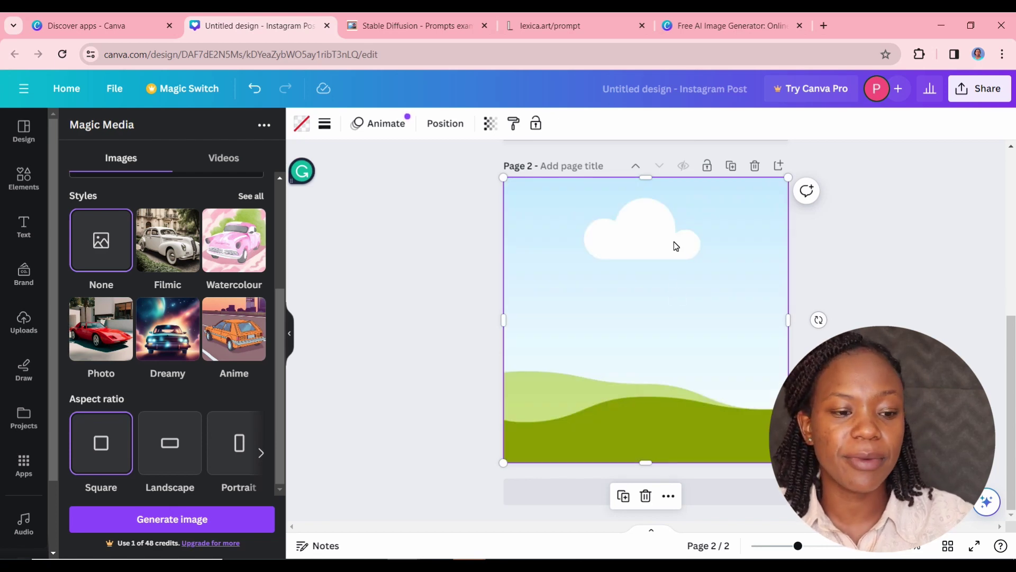
- Remove "by artgerm" from the end of the superhero prompt and generate the images
{"action": "left_click", "coordinate": [155, 523]}
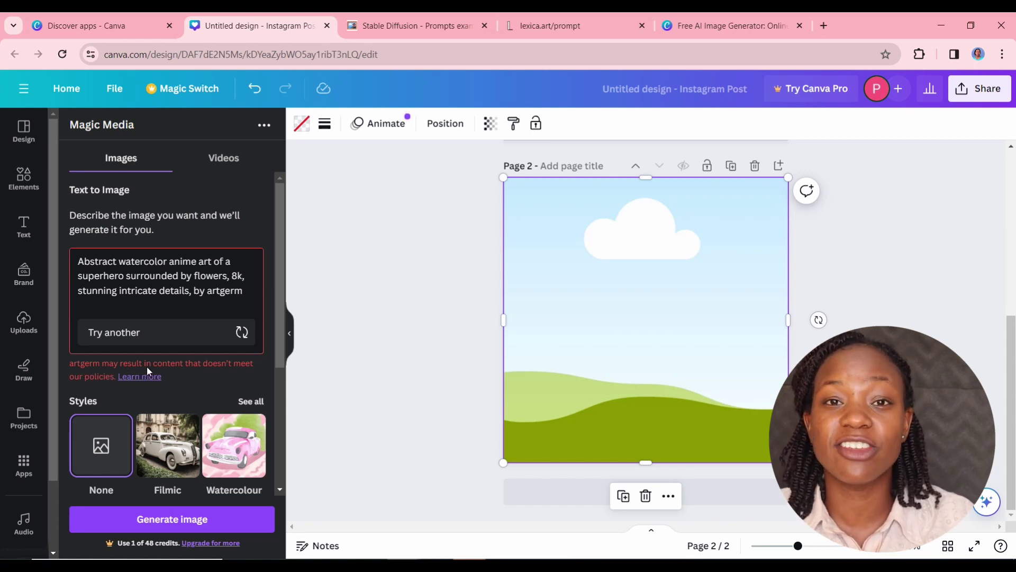
{"action": "left_click_drag", "start_coordinate": [247, 291], "coordinate": [195, 294]}
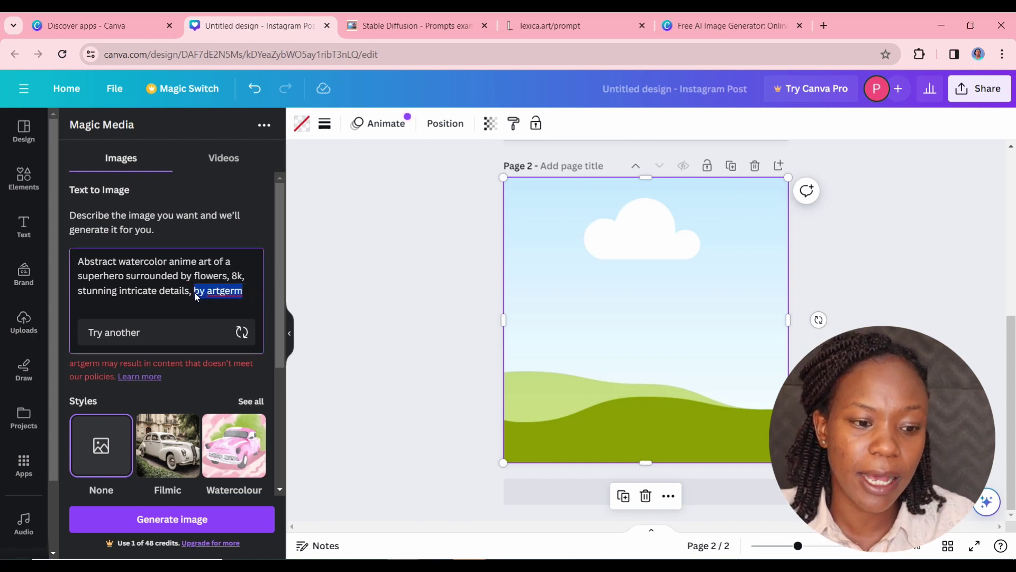
{"action": "key", "text": "BackSpace"}
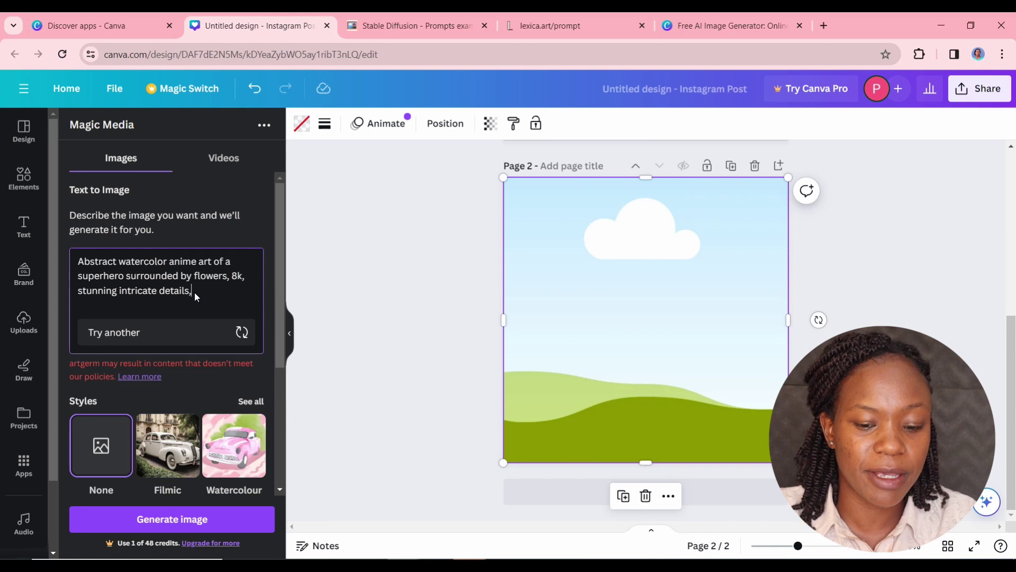
{"action": "left_click", "coordinate": [151, 519]}
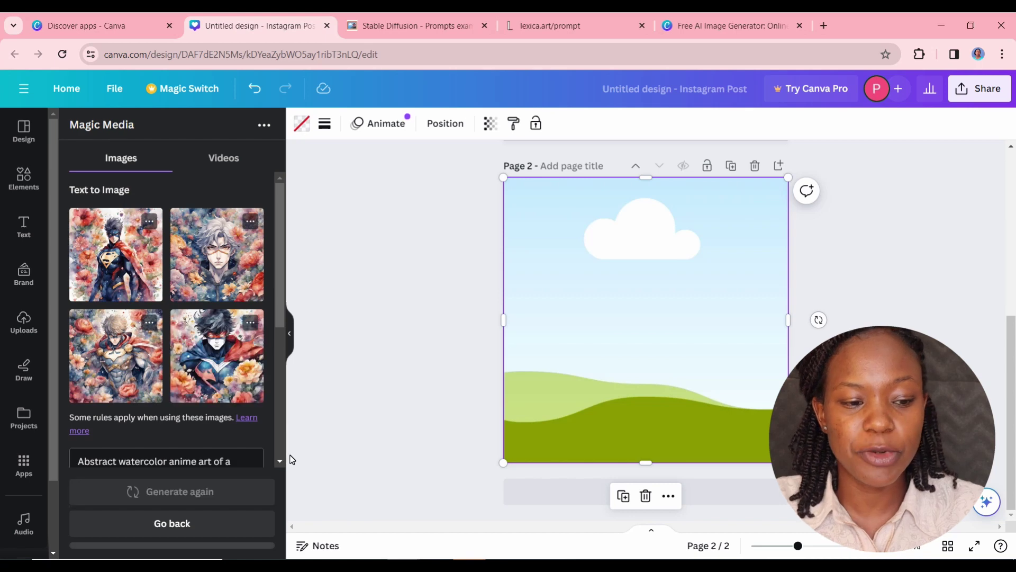
- Place the generated superhero images on separate pages, filling the page 2 frame first and duplicating the page for each further image
{"action": "left_click", "coordinate": [116, 255]}
{"action": "left_click", "coordinate": [734, 166]}
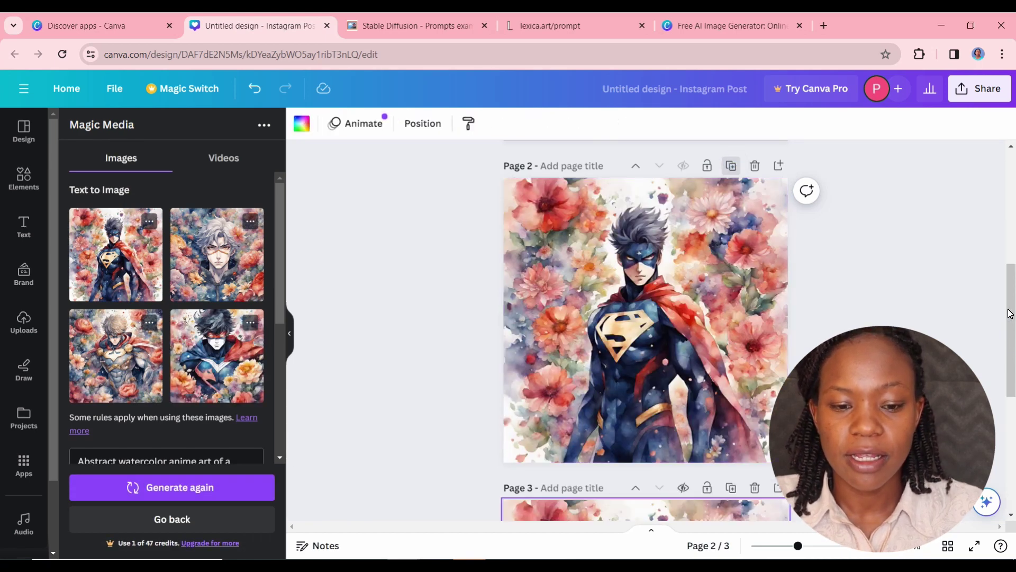
{"action": "left_click_drag", "start_coordinate": [1010, 313], "coordinate": [1009, 423]}
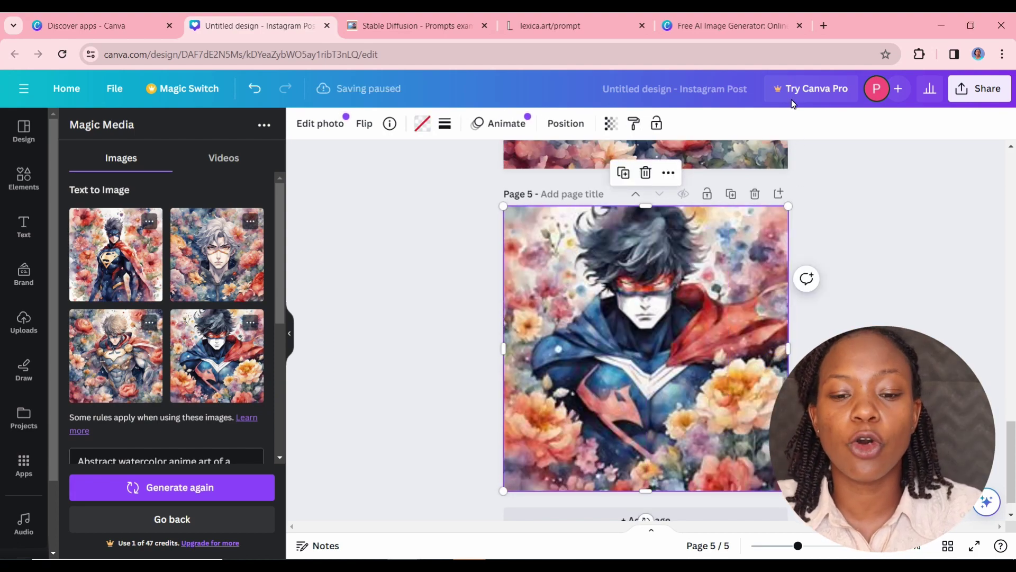
- Compare the original superhero image and its prompt on Lexica with the generated version on page 2 of the design
{"action": "left_click", "coordinate": [567, 24]}
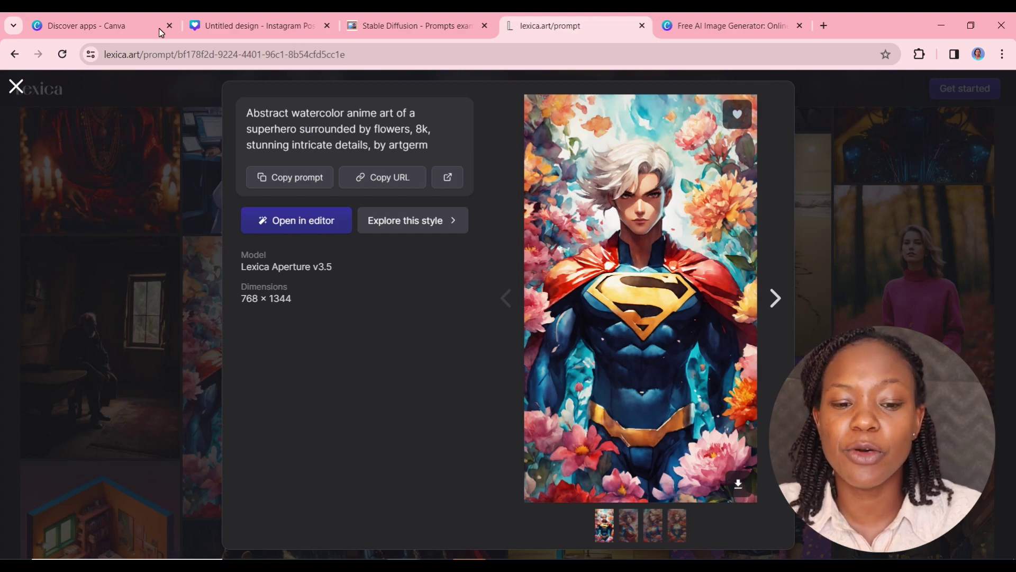
{"action": "left_click", "coordinate": [281, 33]}
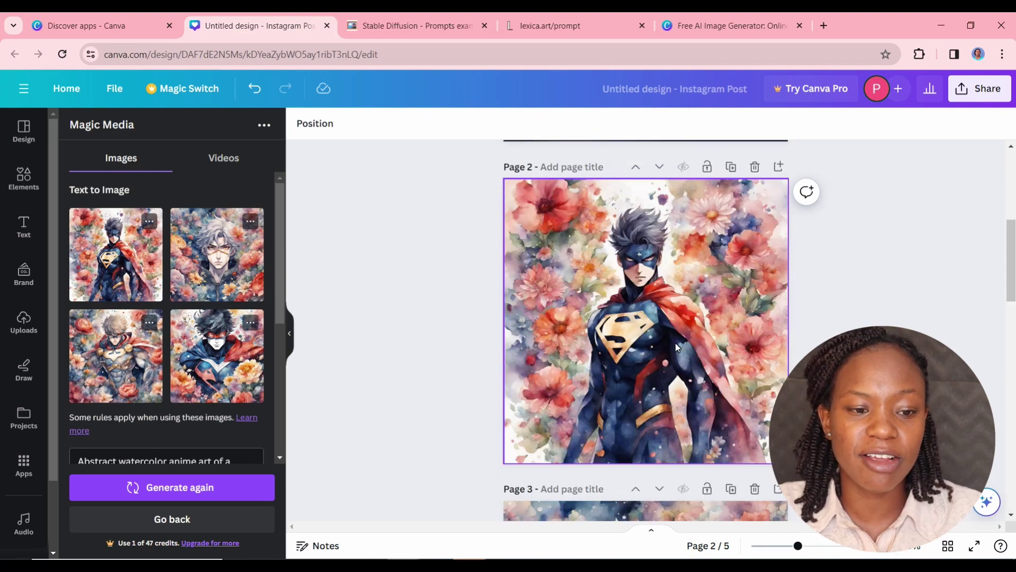
- Adjust the superhero photo on page 2 by raising its brightness and setting Vibrance to 20
{"action": "left_click", "coordinate": [677, 346]}
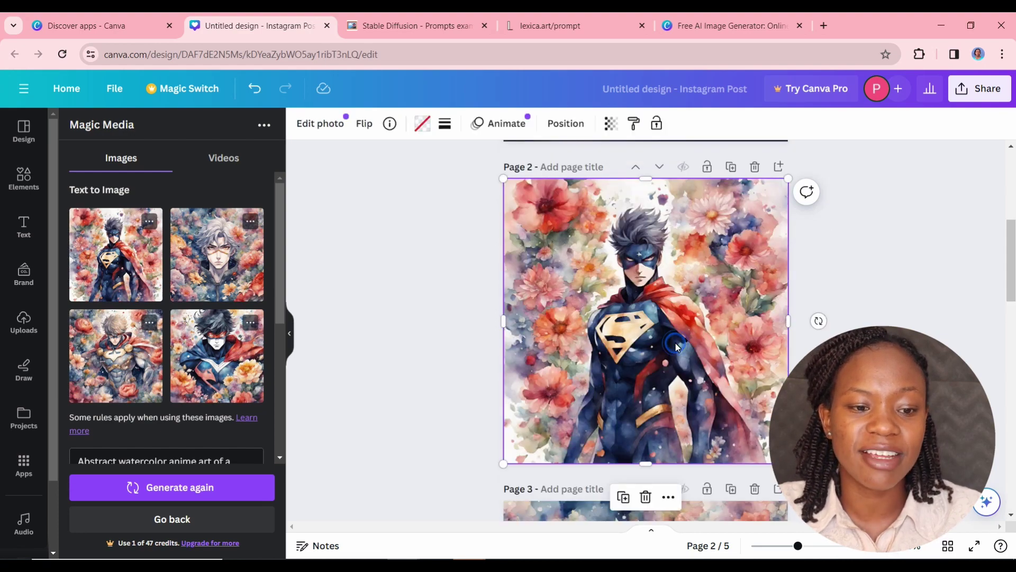
{"action": "left_click", "coordinate": [324, 125]}
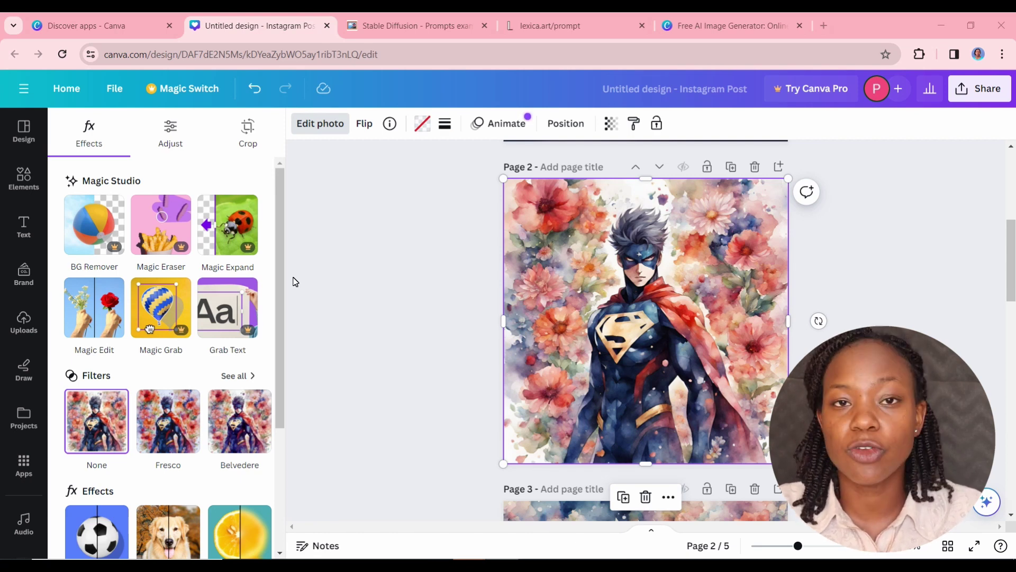
{"action": "left_click", "coordinate": [172, 132]}
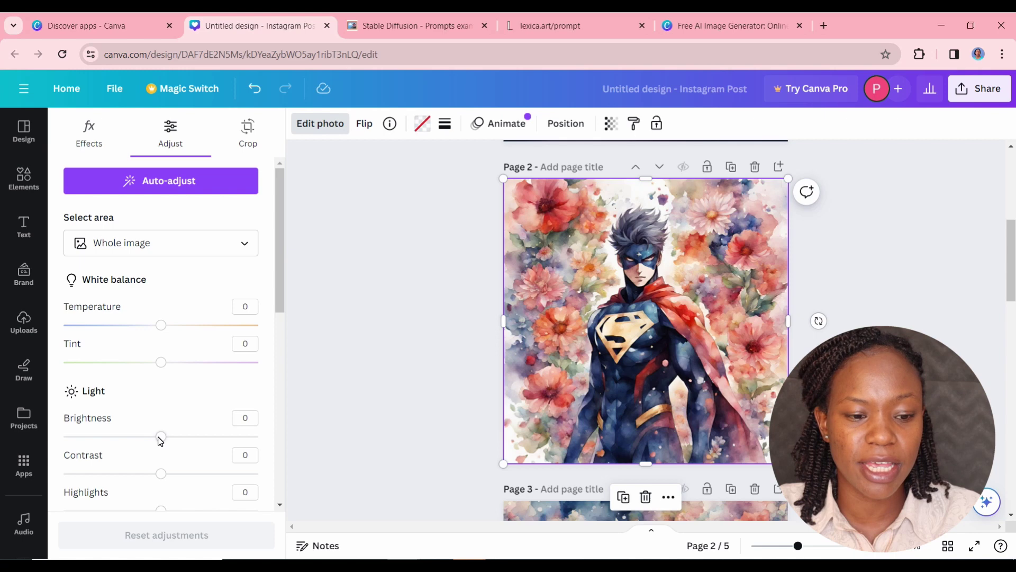
{"action": "left_click", "coordinate": [181, 438]}
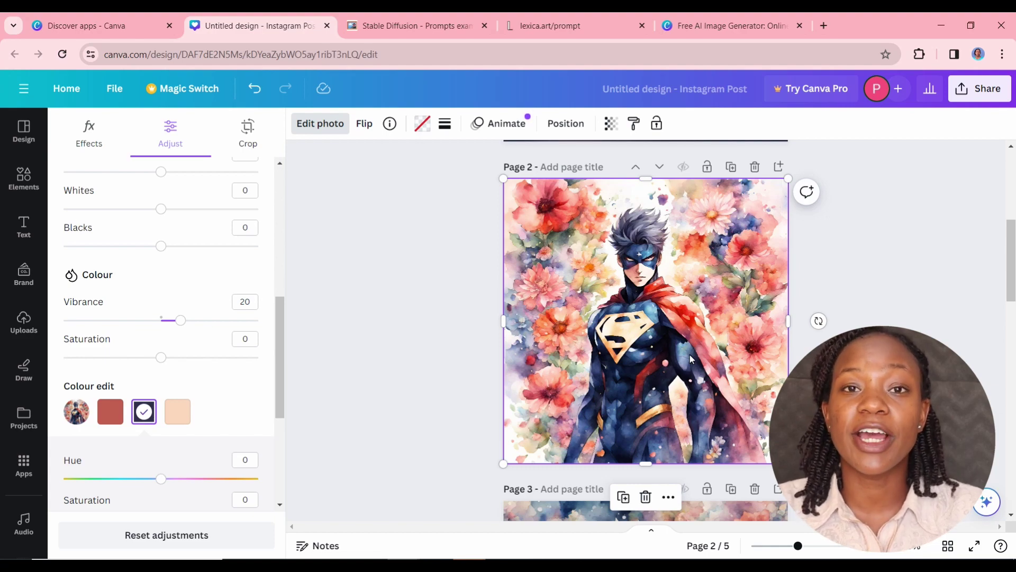
- Switch to Canva's AI image generator page and examine the FAQ answer about personal and commercial use of generated images
{"action": "left_click", "coordinate": [730, 27]}
{"action": "scroll", "coordinate": [689, 293], "scroll_direction": "down", "scroll_amount": 10}
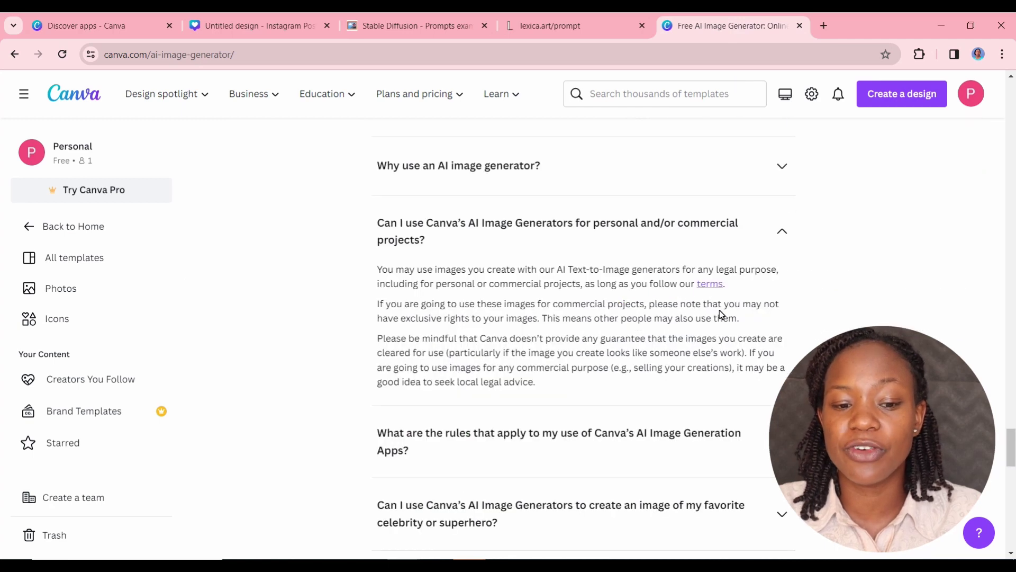